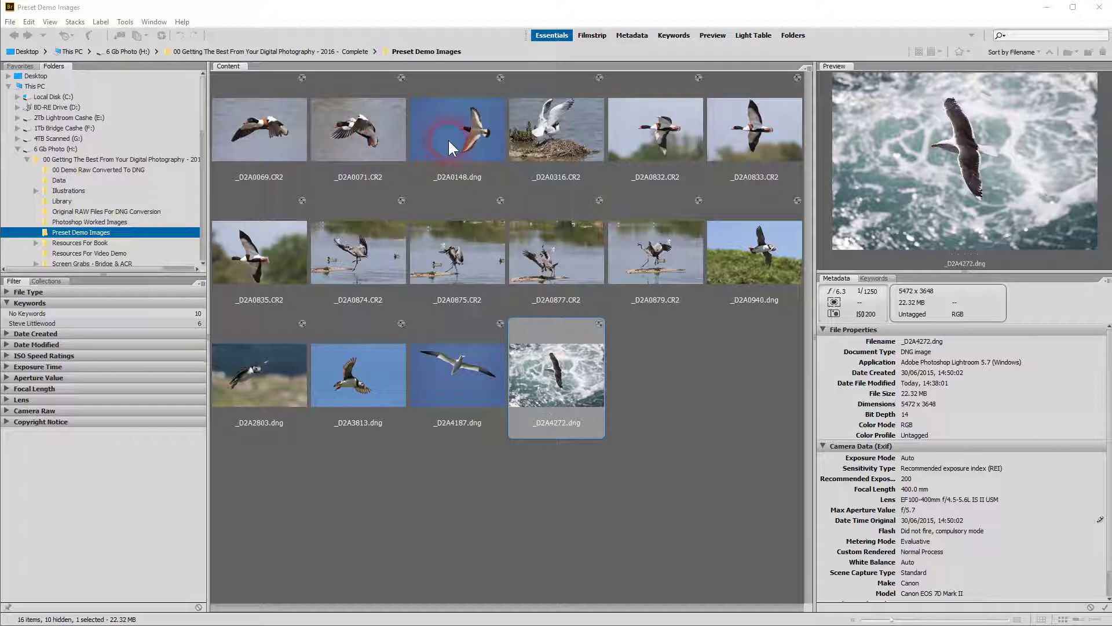
- Open the raw photo _D2A0071.CR2 in Camera Raw and show its list of saved presets
left_click(379, 145)
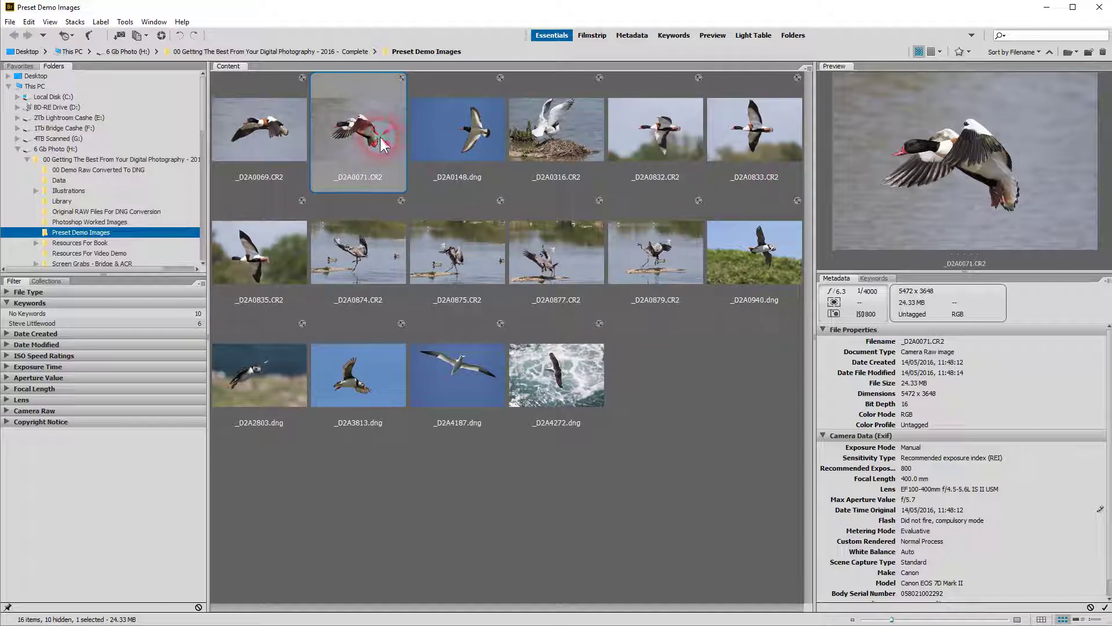
key("ctrl+r")
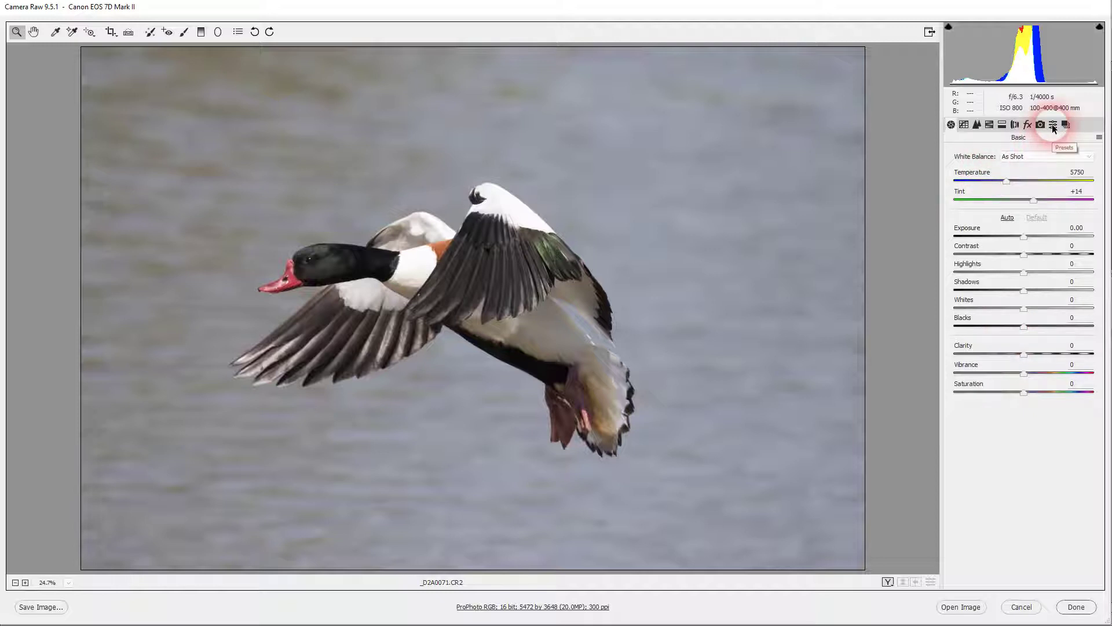
left_click(1054, 127)
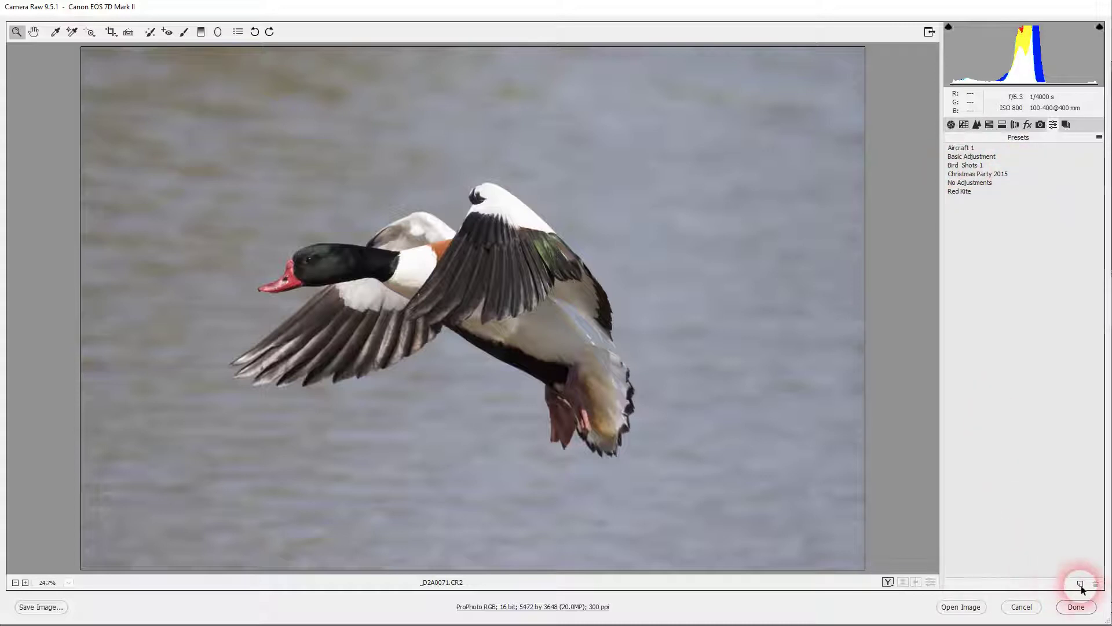
- In the Basic adjustments, set Highlights to -70 and Shadows to +70
left_click(951, 124)
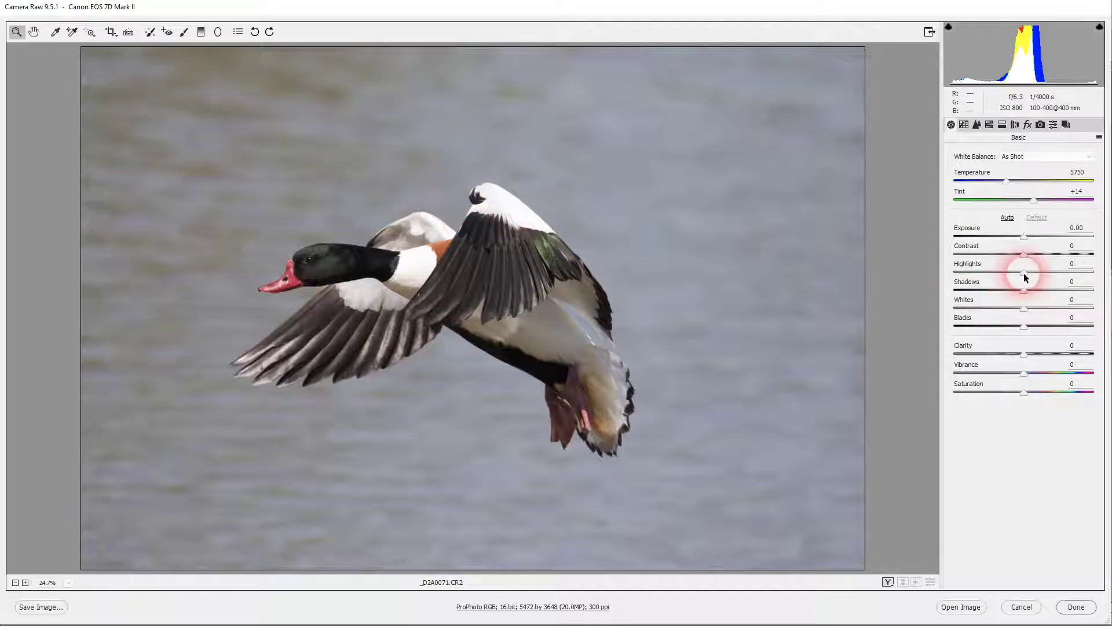
left_click_drag(1023, 273, 975, 272)
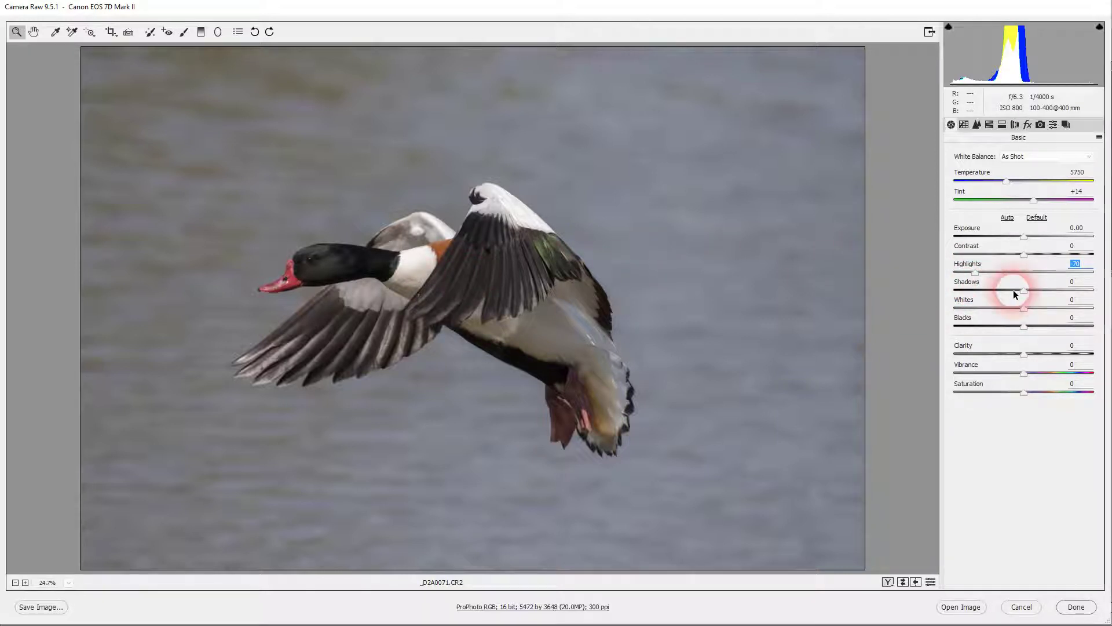
left_click_drag(1025, 290, 1073, 296)
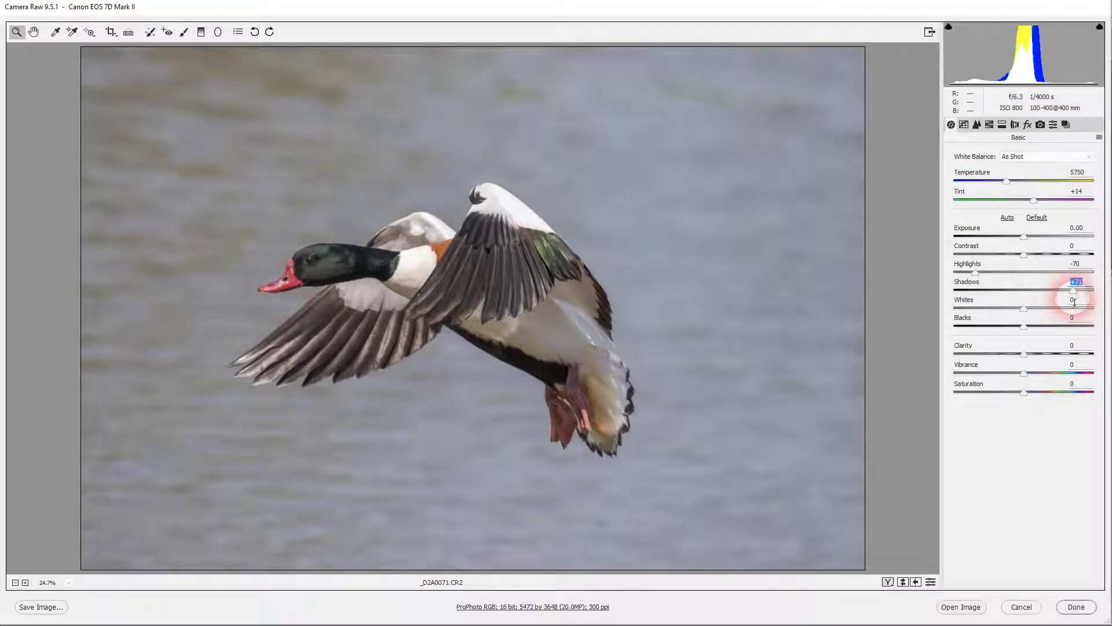
key("Down")
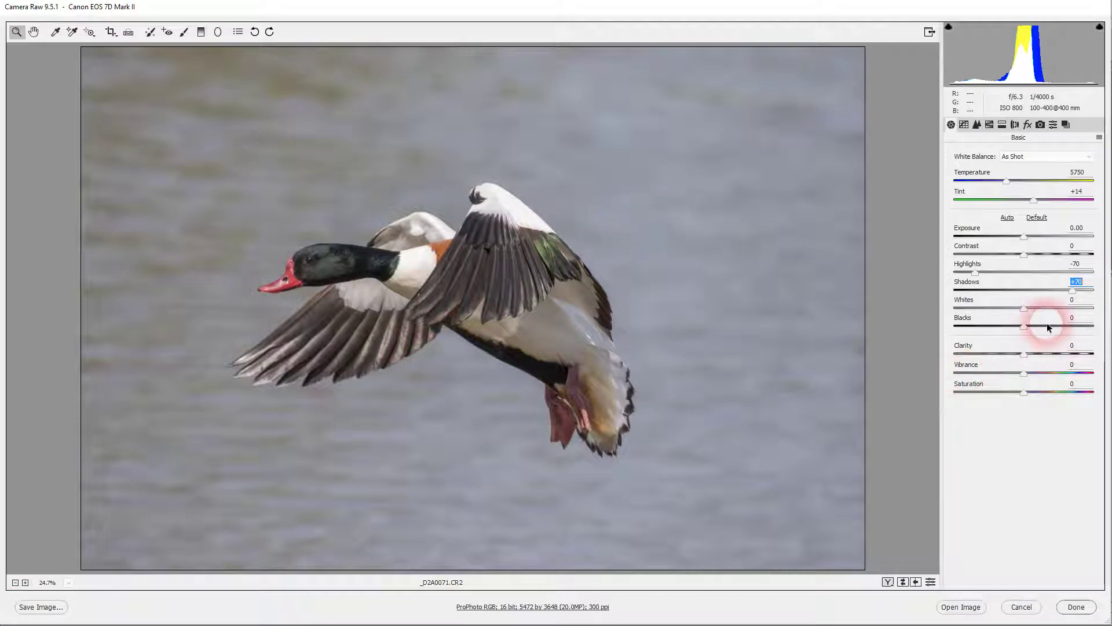
- Try raising the Whites strongly, and reset them to 0
left_click_drag(1027, 313, 1065, 313)
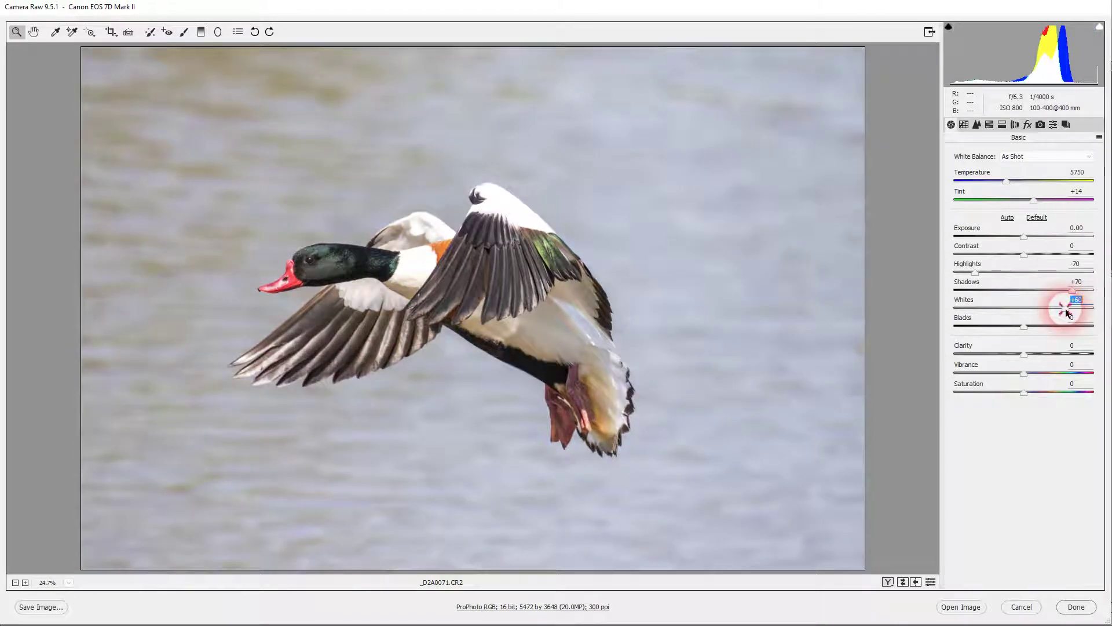
double_click(1066, 309)
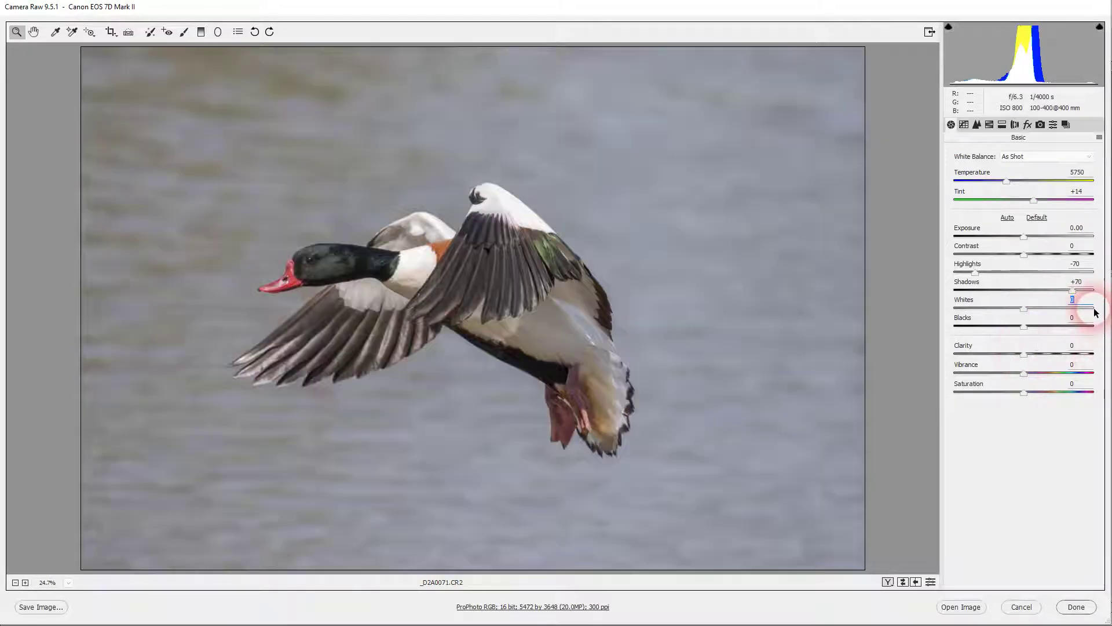
left_click(1026, 328)
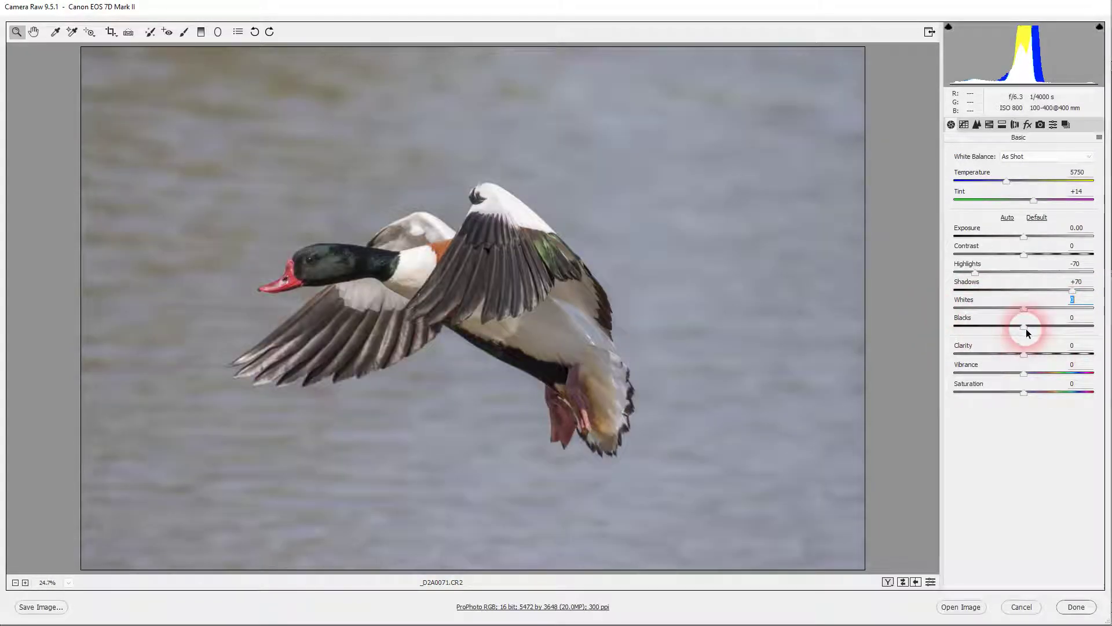
left_click(1027, 346)
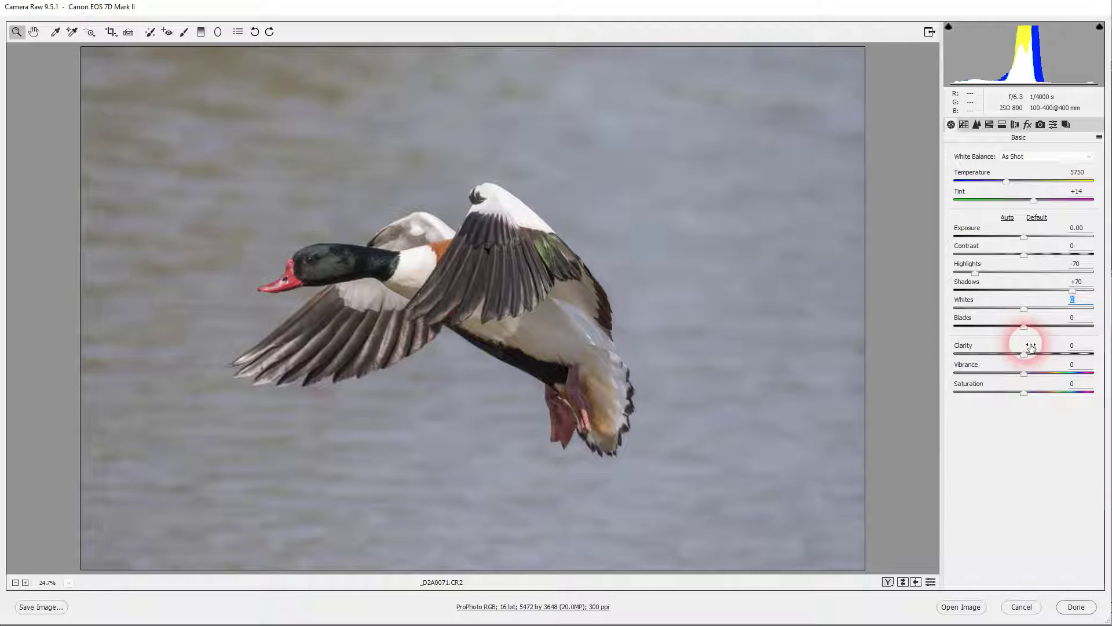
- Set Clarity to +20, Saturation to -5 and Vibrance to +18
left_click(1023, 356)
left_click_drag(1024, 356, 1034, 353)
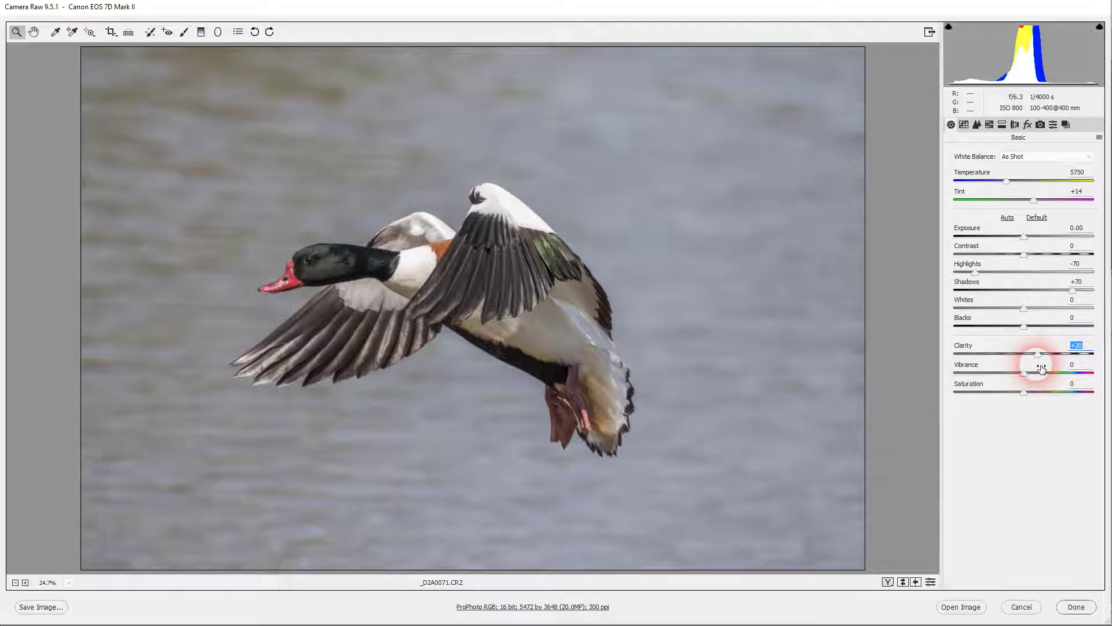
left_click(1026, 393)
left_click_drag(1025, 393, 1022, 392)
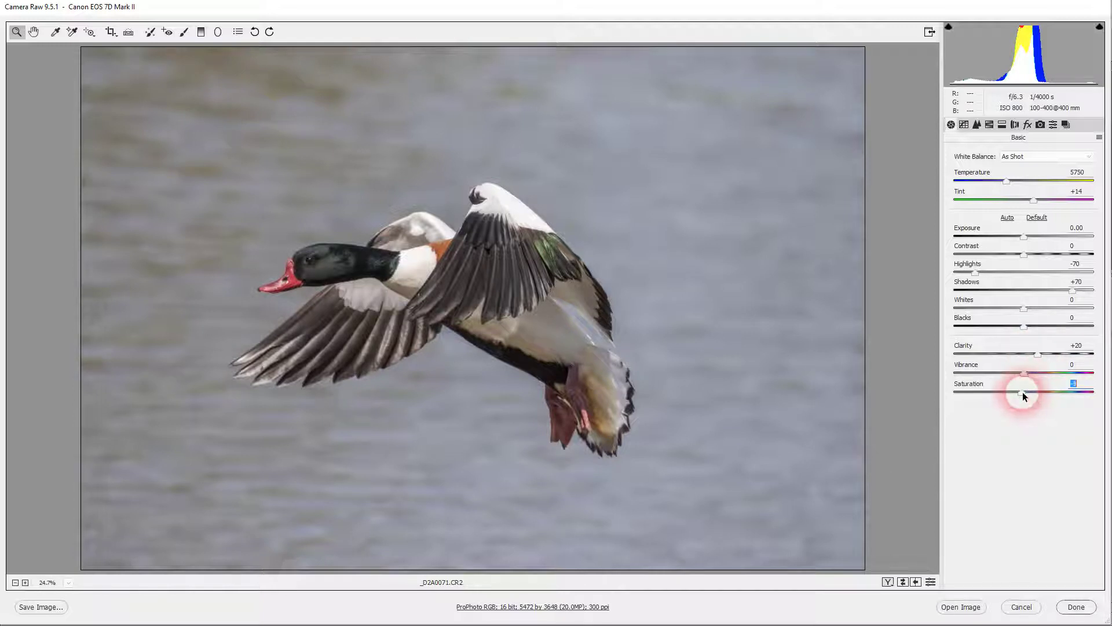
left_click(1025, 373)
left_click_drag(1020, 391, 1038, 378)
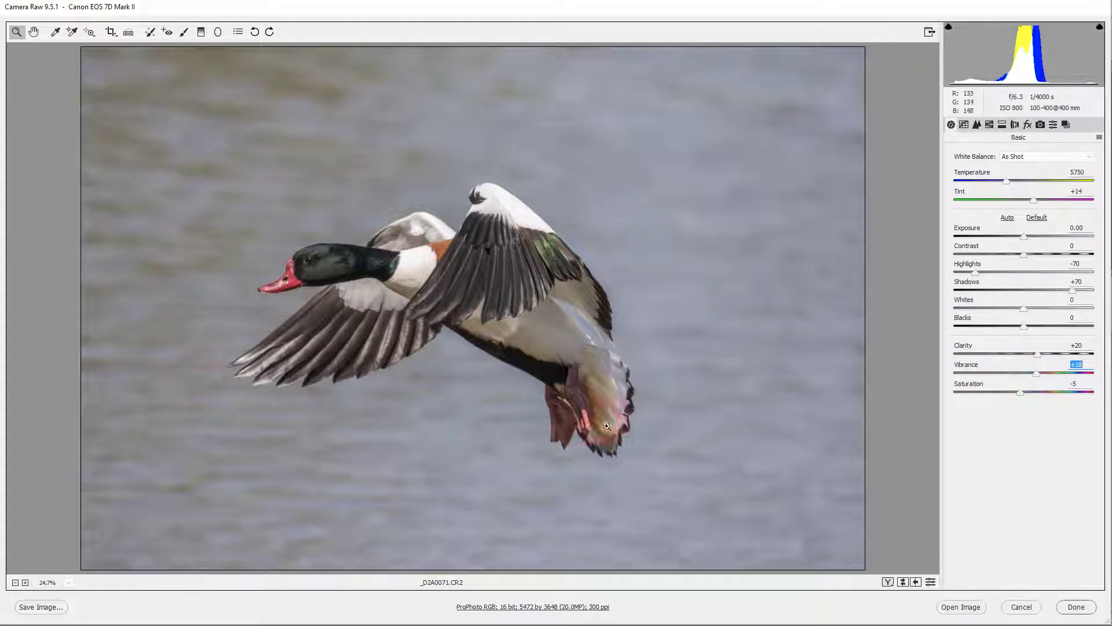
- Compare the photo before and after the adjustments in the different split views, and return to the single view
left_click(891, 584)
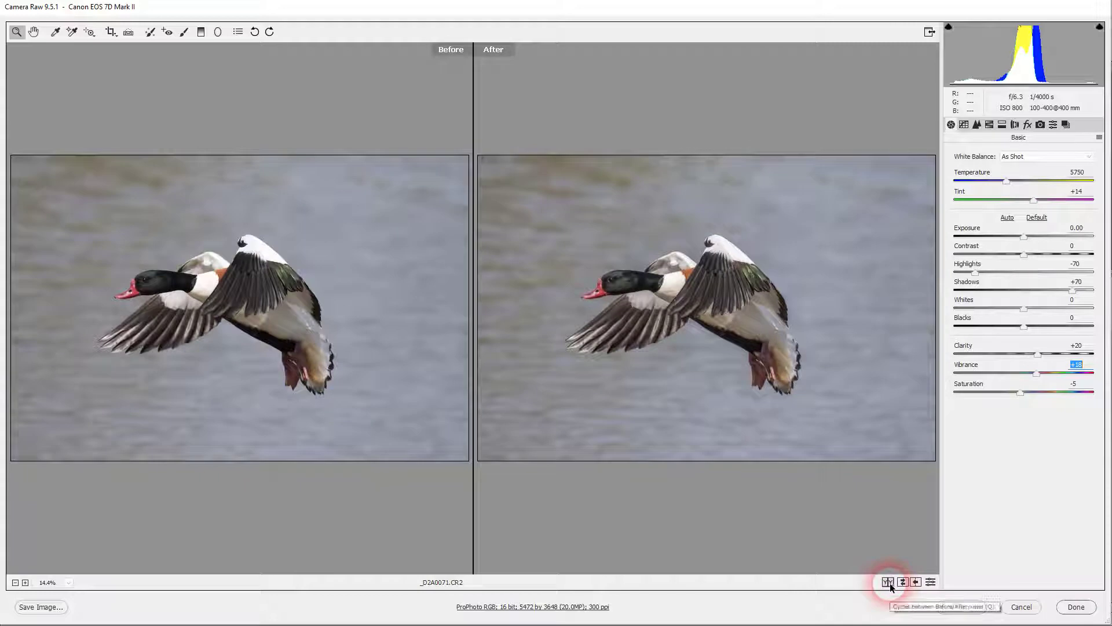
left_click(889, 582)
left_click(889, 582)
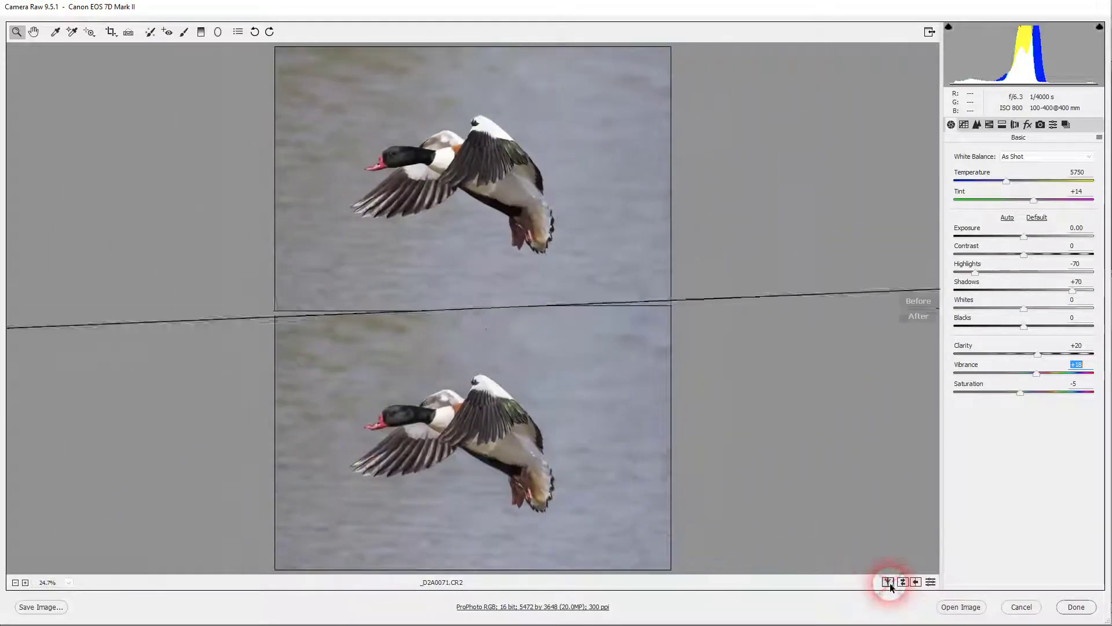
left_click(889, 583)
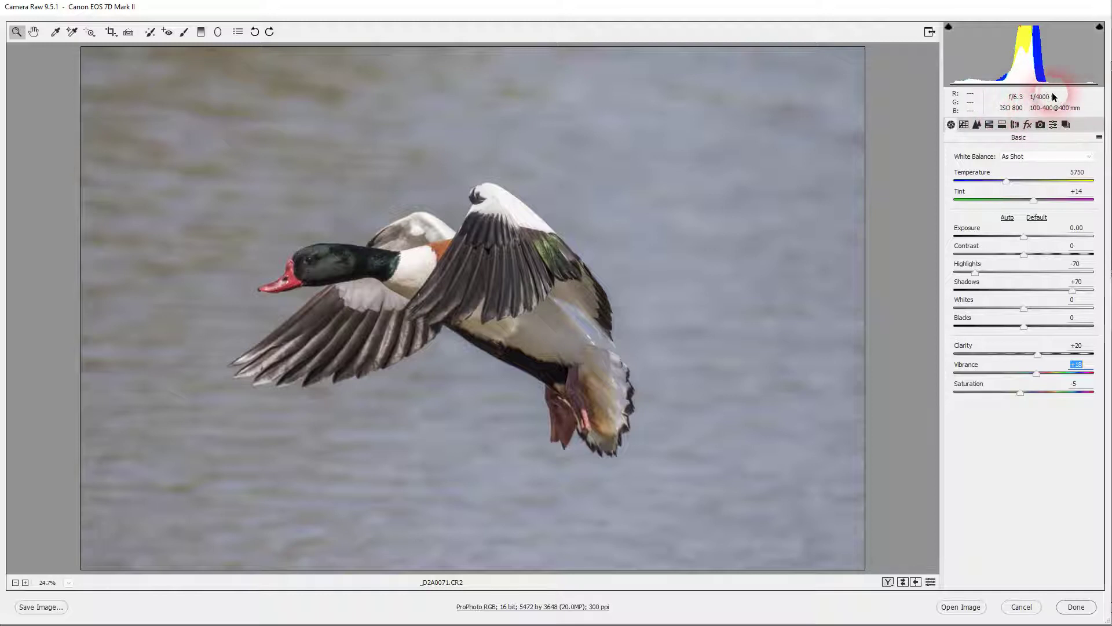
- In the Detail settings, set the Luminance noise reduction to 10
left_click(978, 124)
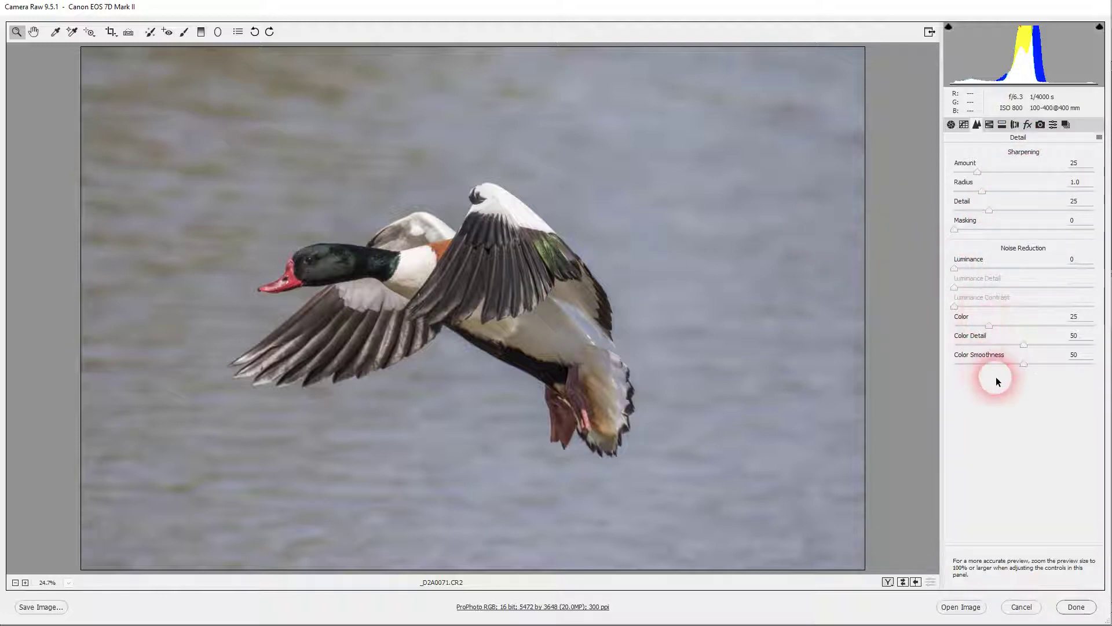
left_click_drag(954, 269, 961, 270)
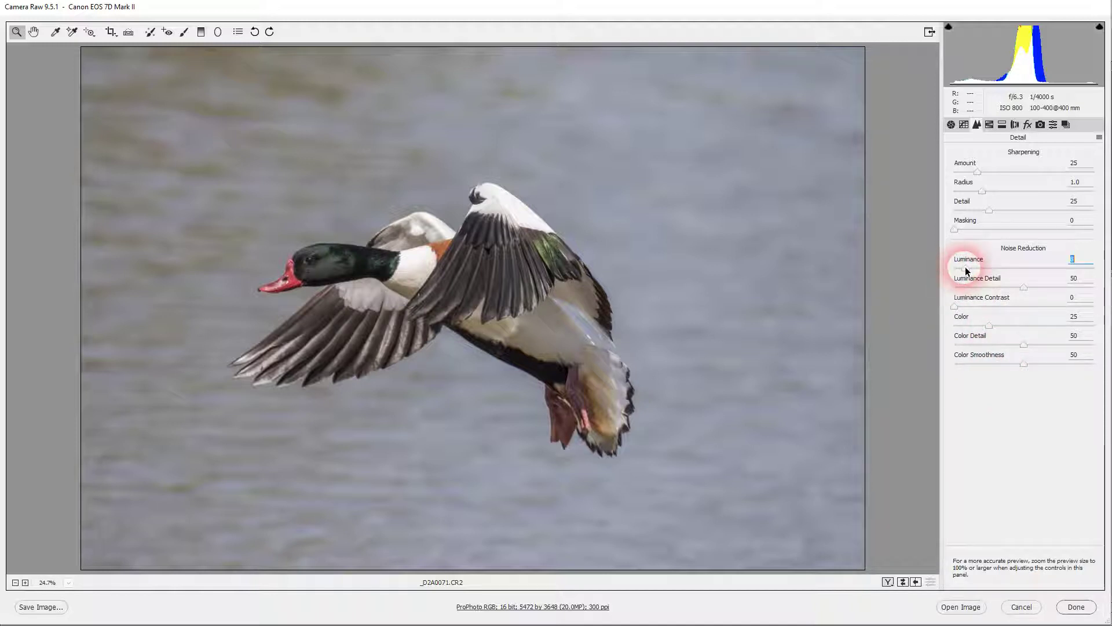
left_click_drag(965, 266, 967, 267)
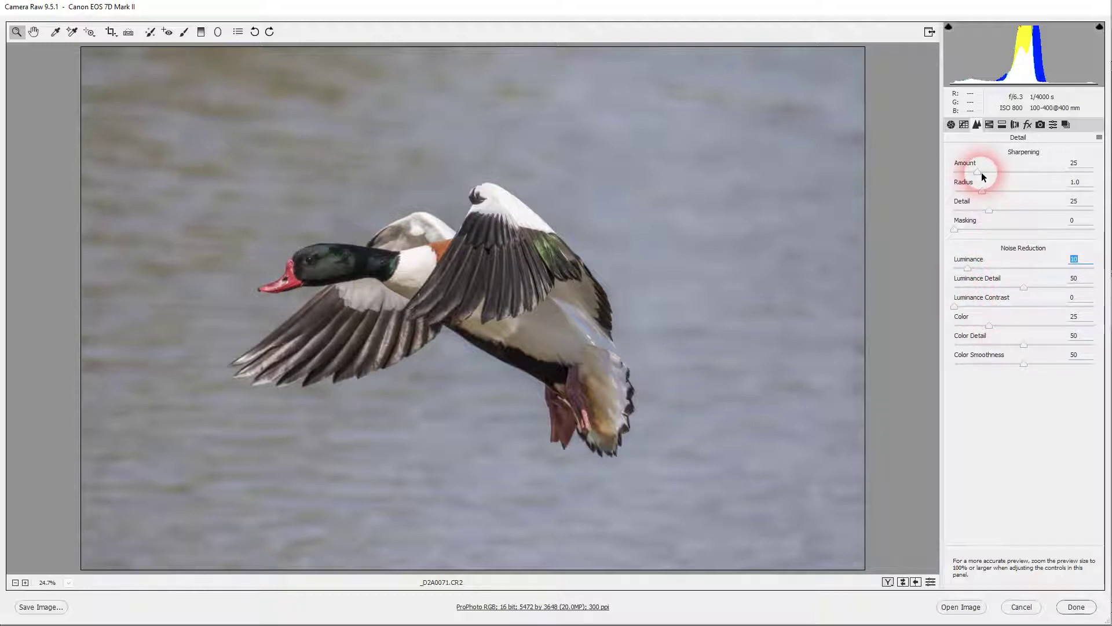
- Set the sharpening Amount to 40 and Masking to 71, using the mask preview to confine sharpening to the bird's edges
left_click_drag(979, 172, 990, 169)
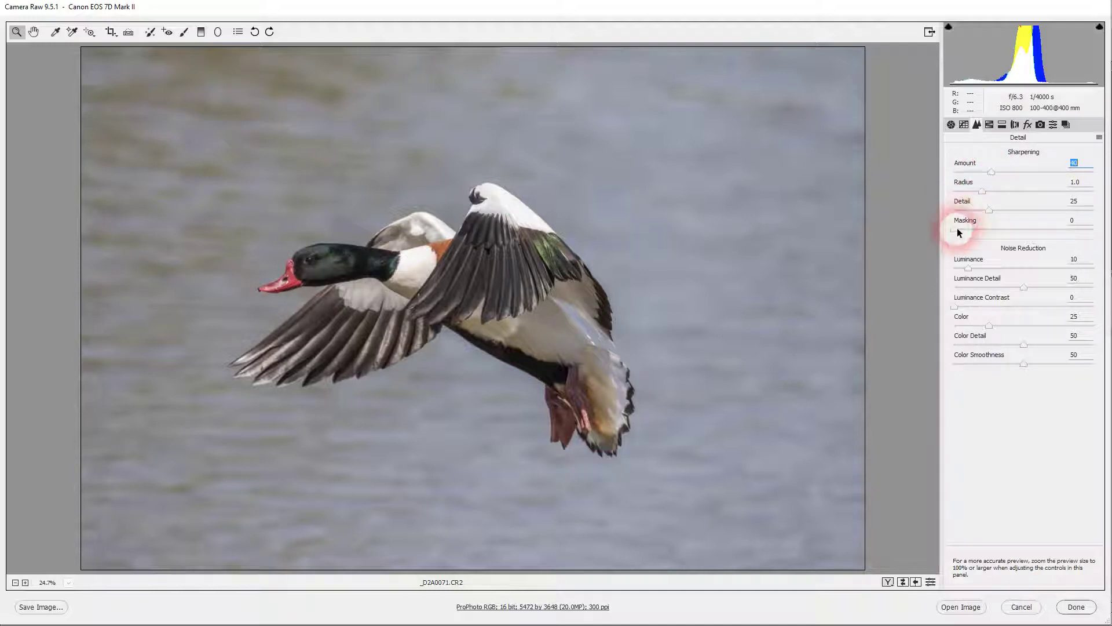
left_click_drag(957, 228, 1055, 230)
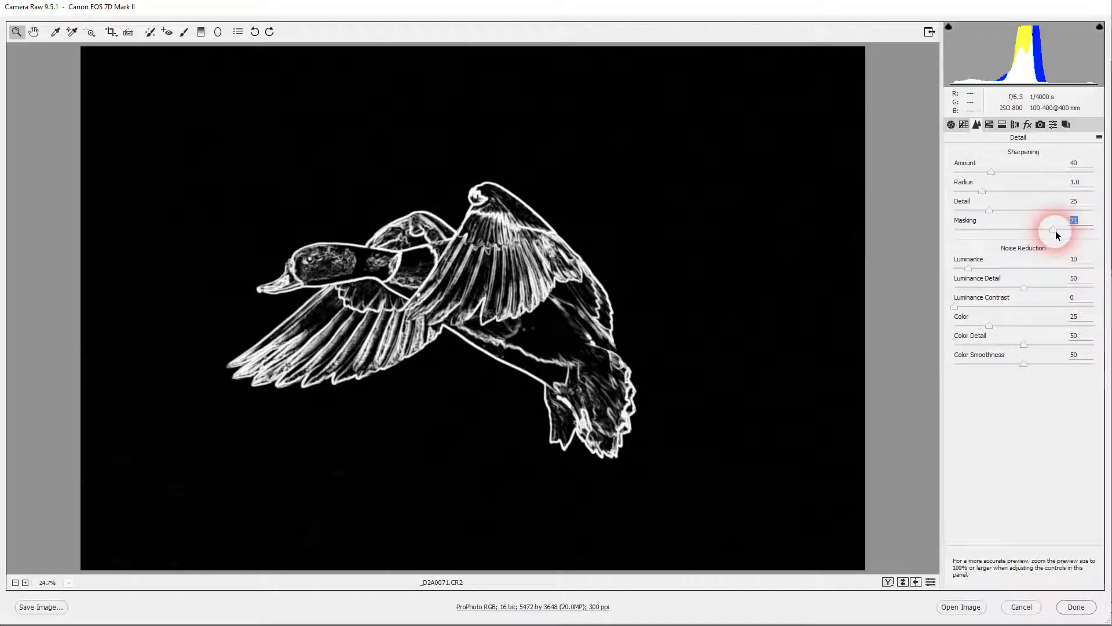
left_click_drag(1056, 230, 1056, 230)
left_click_drag(1056, 231, 1052, 231)
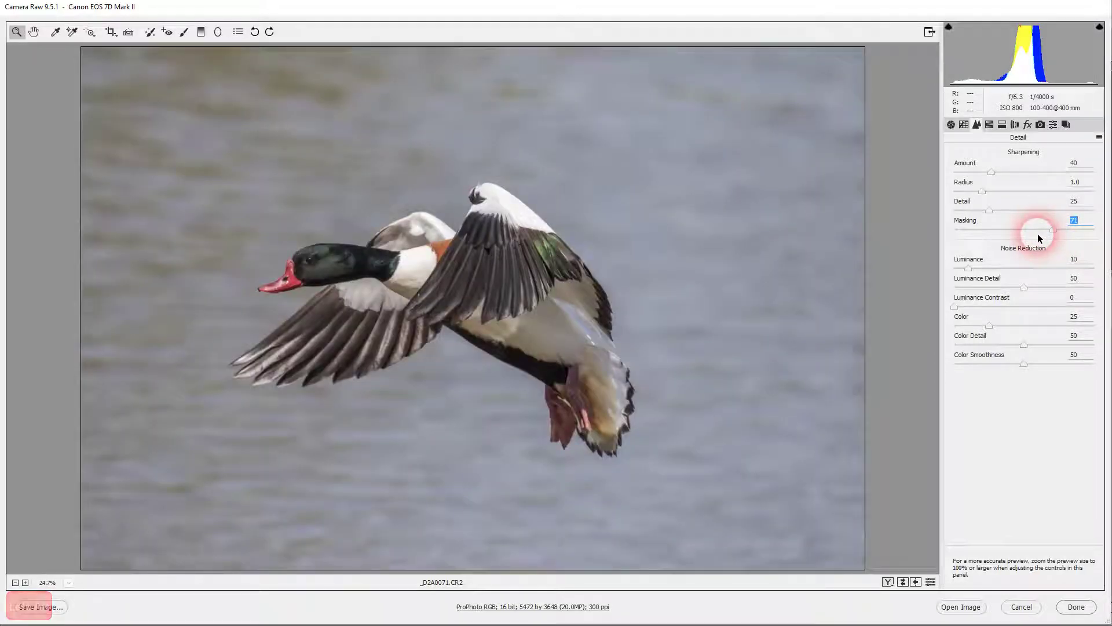
left_click(1065, 164)
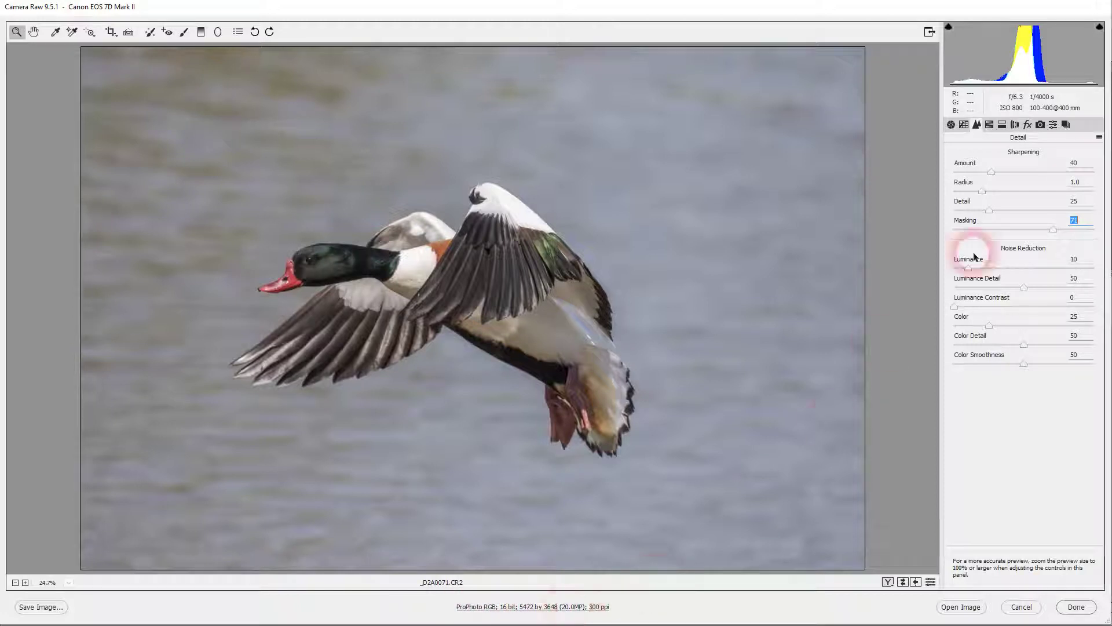
left_click(1040, 125)
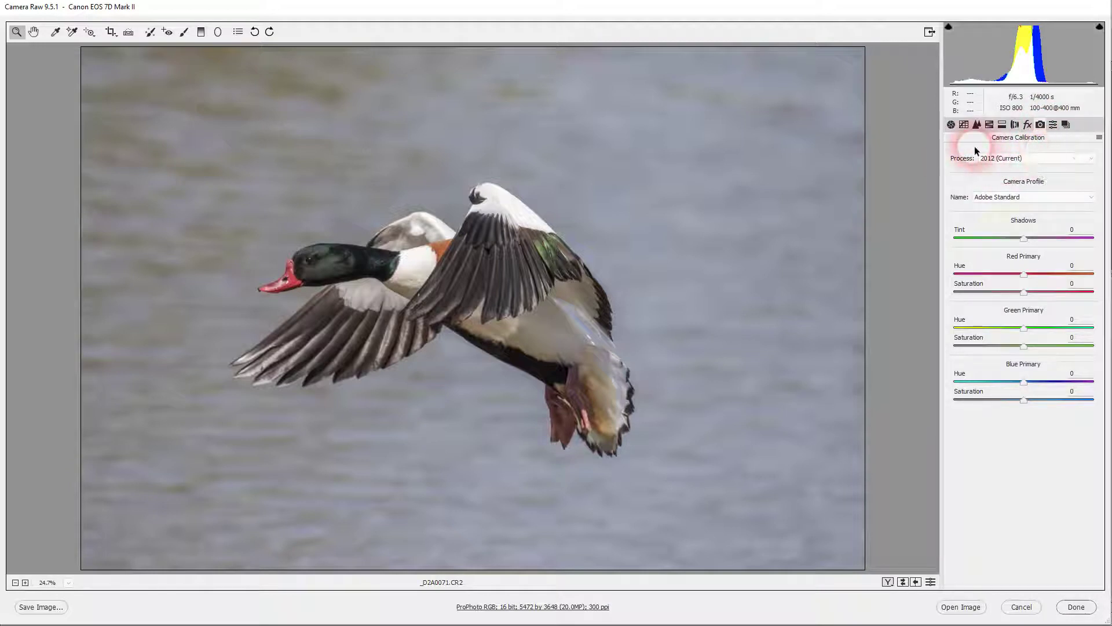
left_click(951, 124)
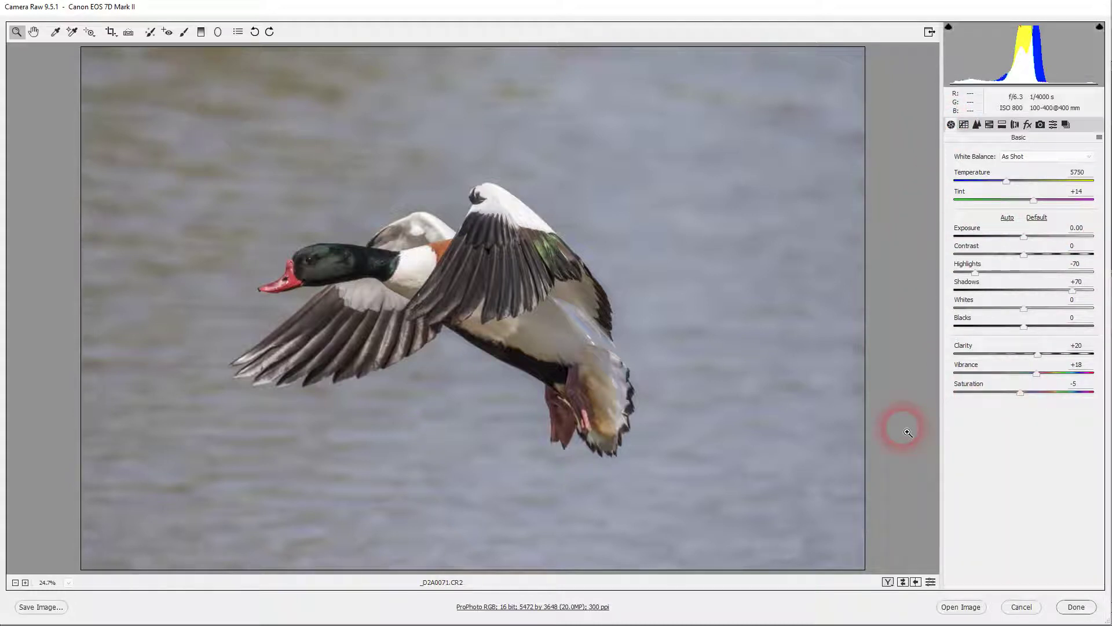
- Start a new preset from the current adjustments and exclude Parametric Curve, Point Curve, HSL Adjustments and Split Toning from it
left_click(1054, 125)
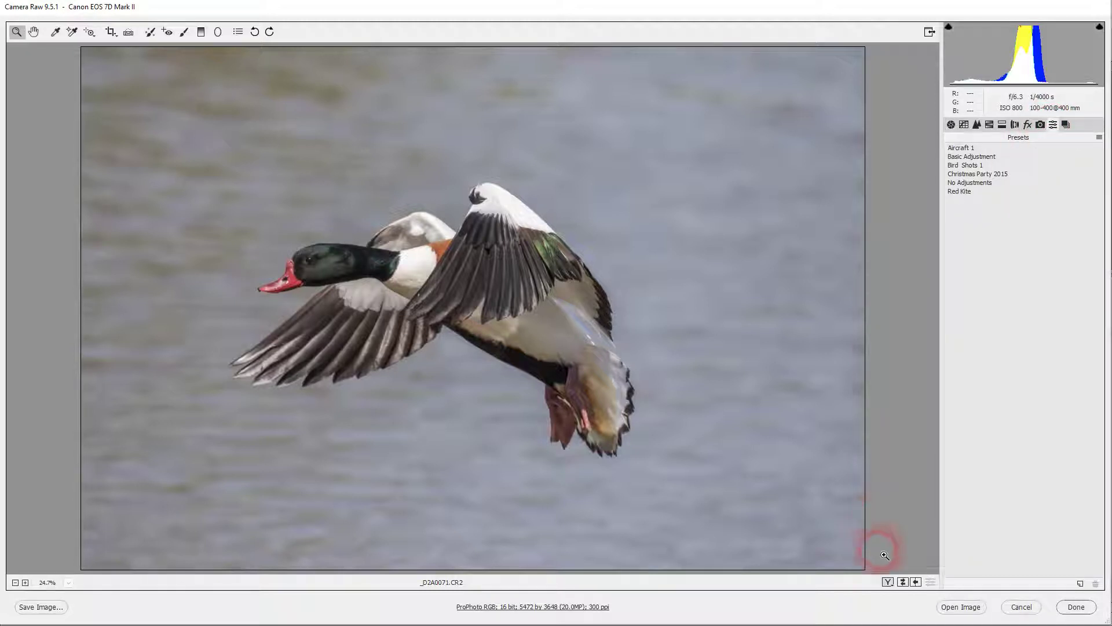
left_click(1081, 584)
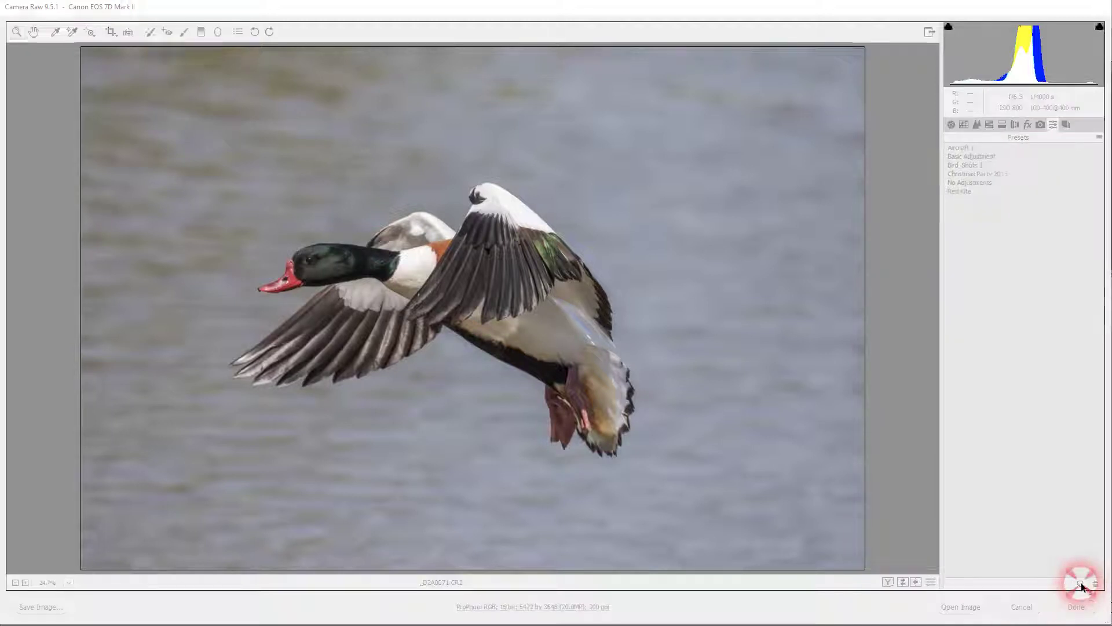
left_click_drag(28, 0, 779, 75)
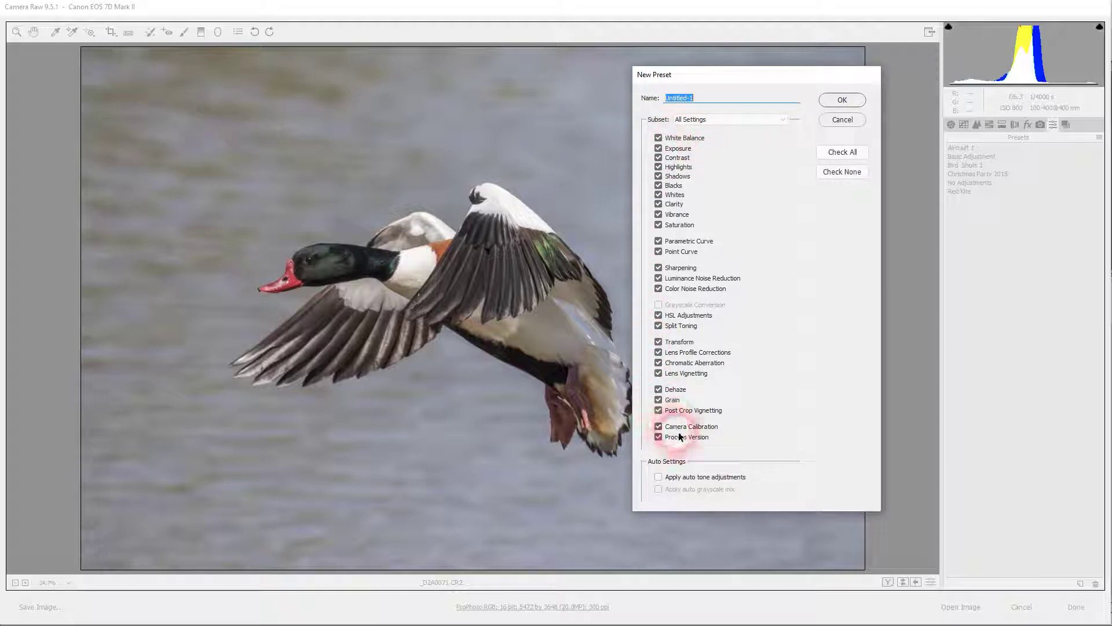
left_click(659, 241)
left_click(659, 251)
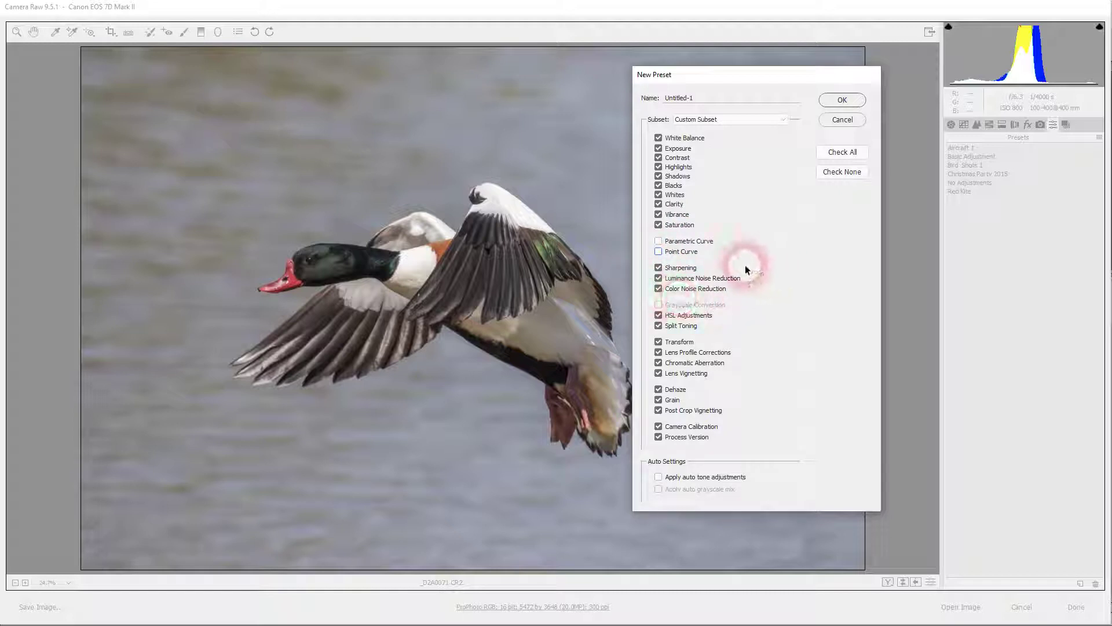
left_click(658, 316)
left_click(659, 326)
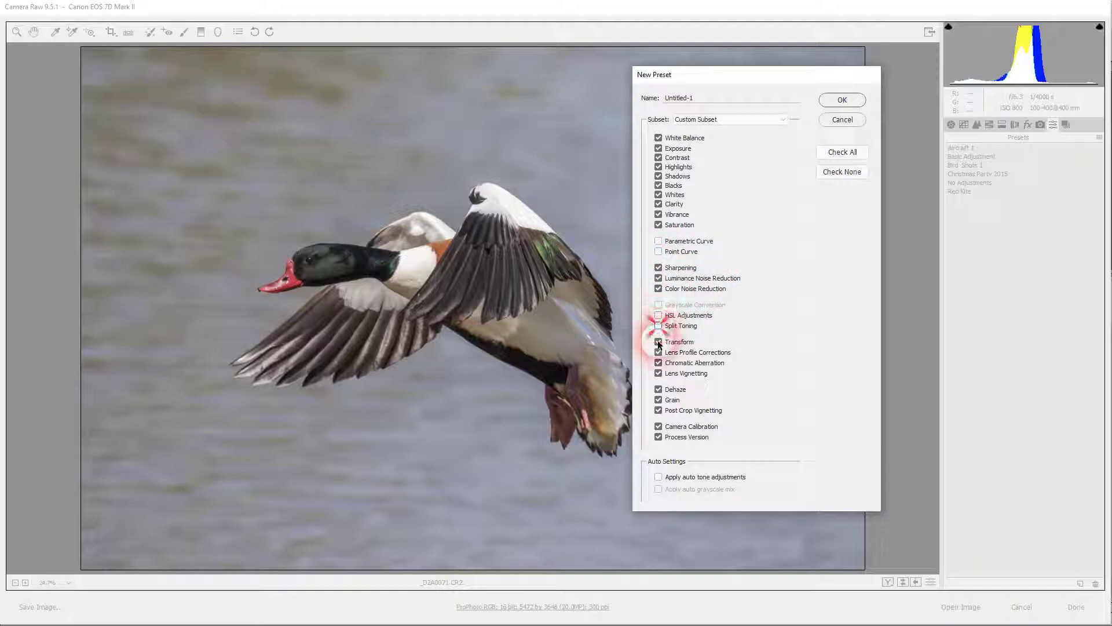
- Exclude Transform, Lens Profile Corrections, Chromatic Aberration, Lens Vignetting, Dehaze, Grain, Post Crop Vignetting, Camera Calibration and Process Version from the preset
left_click(659, 342)
left_click(659, 352)
left_click(659, 362)
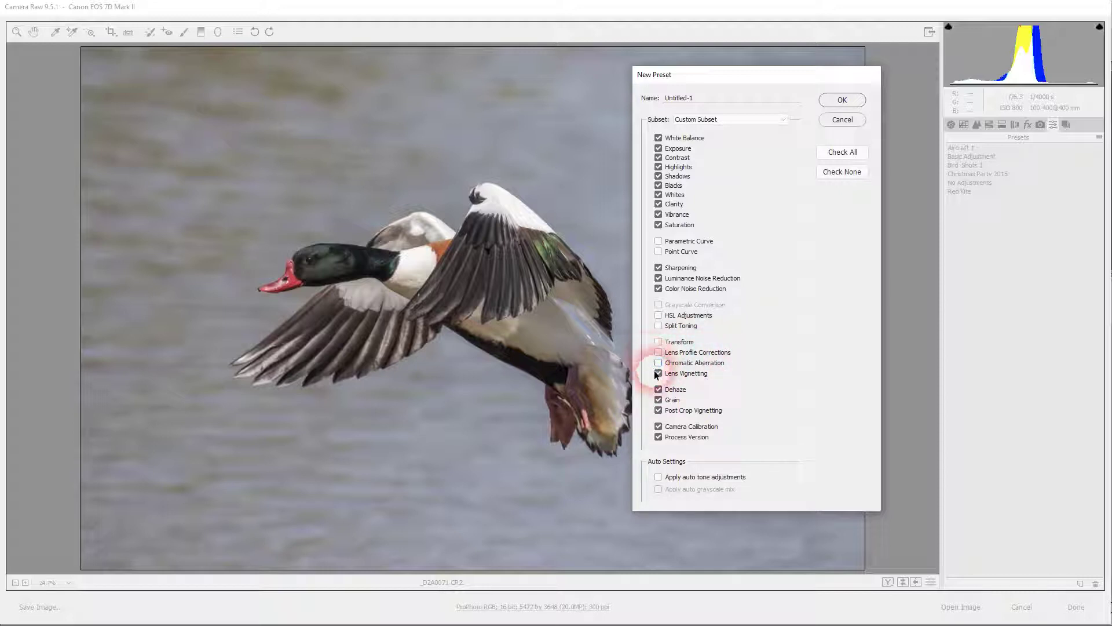
left_click(659, 373)
left_click(659, 389)
left_click(658, 400)
left_click(658, 410)
left_click(659, 427)
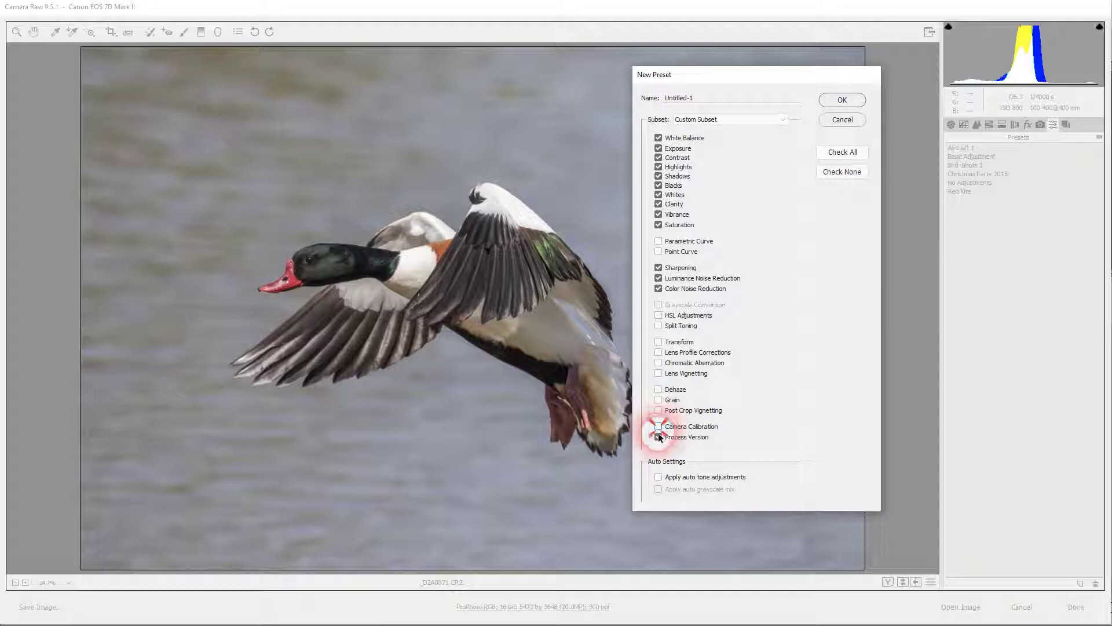
left_click(659, 438)
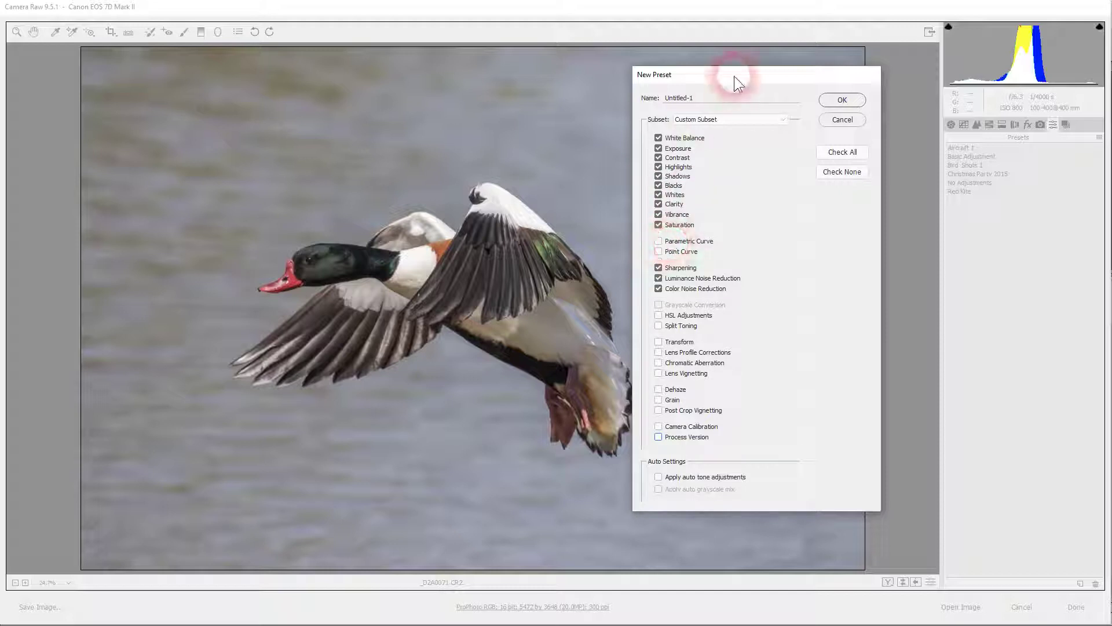
- Save the new preset under the name B&W Birds and finish the photo's raw edit, keeping its adjustments
left_click_drag(702, 104, 643, 103)
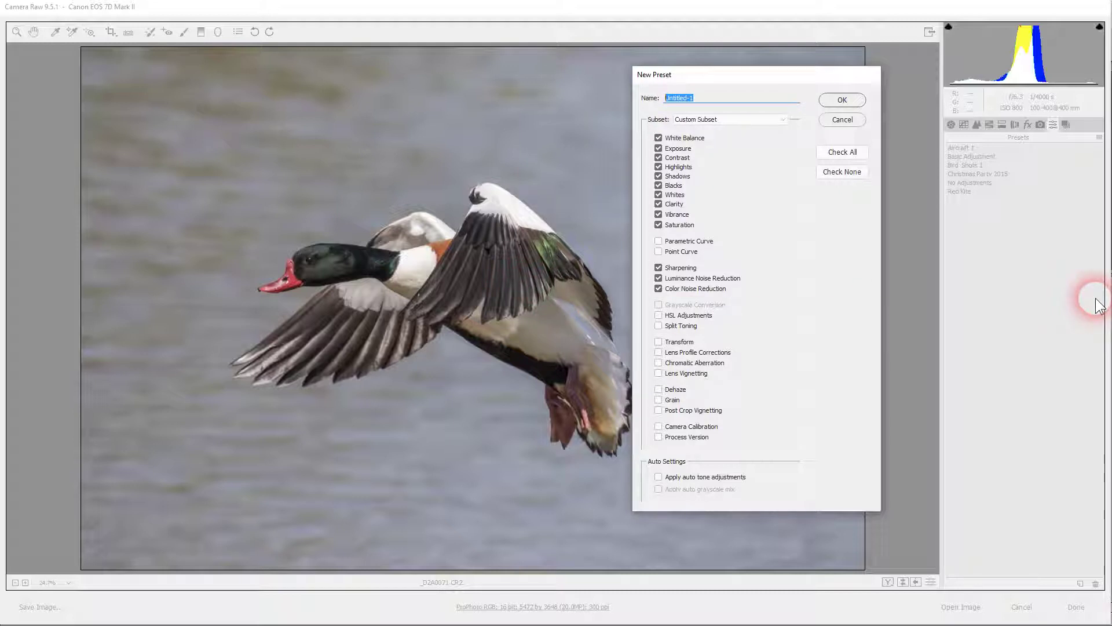
type("B&W ")
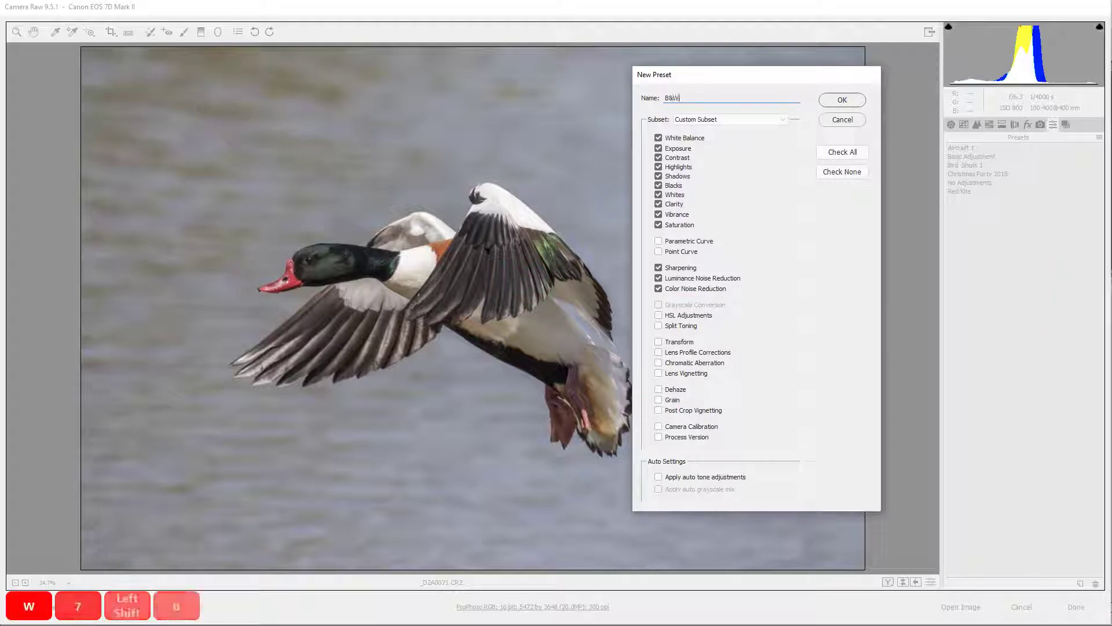
type("(irds")
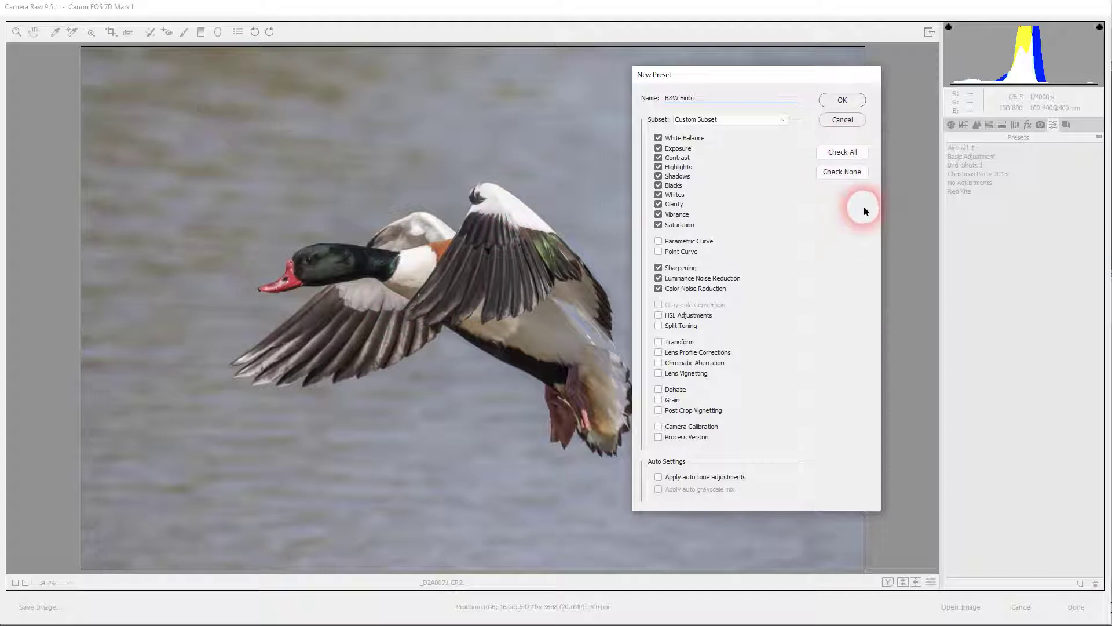
left_click(842, 99)
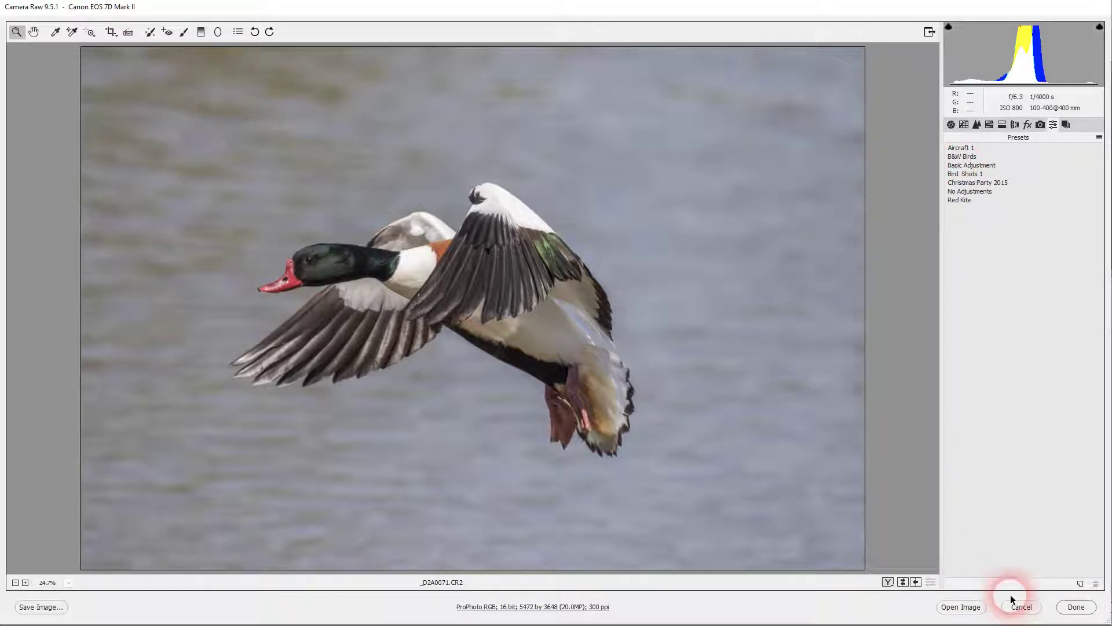
left_click(1076, 607)
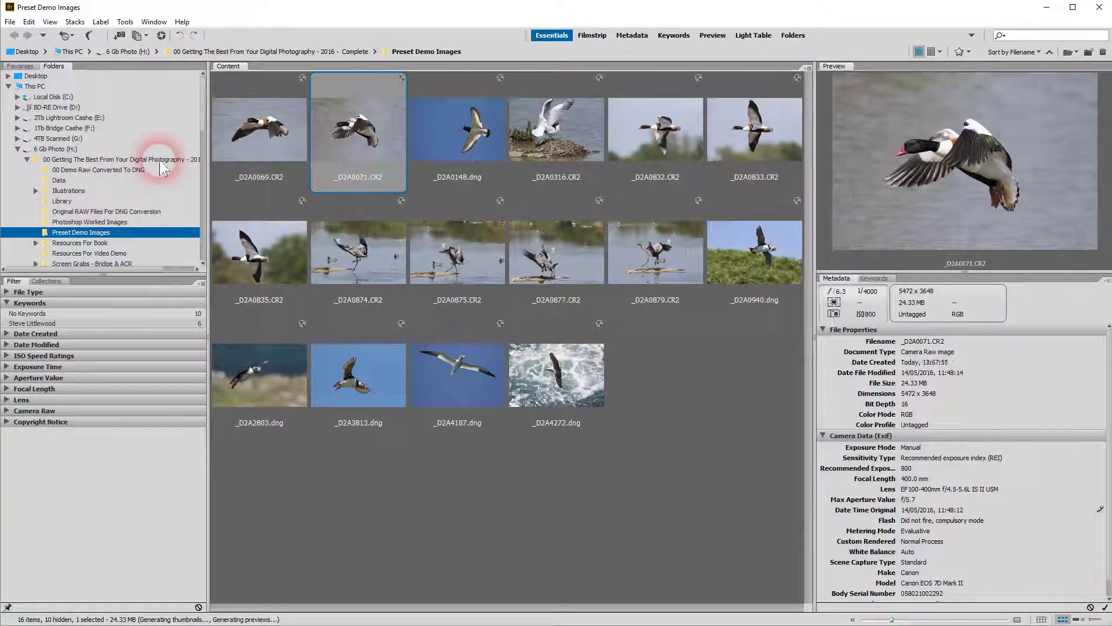
- Open _D2A0069.CR2 and _D2A0835.CR2 together in Camera Raw and apply the B&W Birds preset to both
left_click(270, 131)
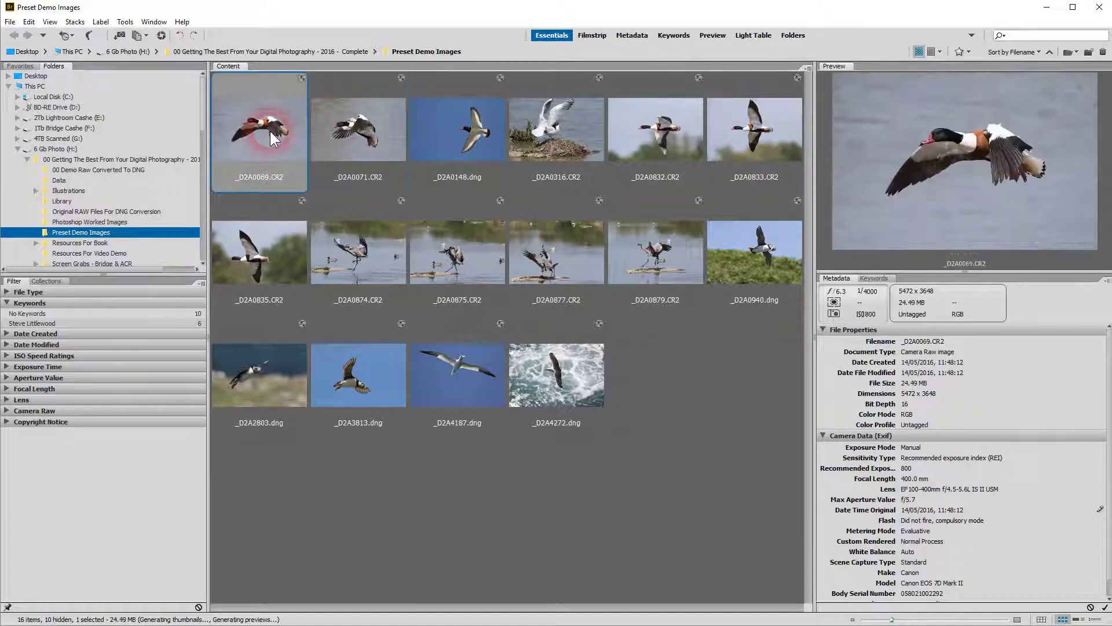
left_click(273, 258, "ctrl")
key("ctrl+r")
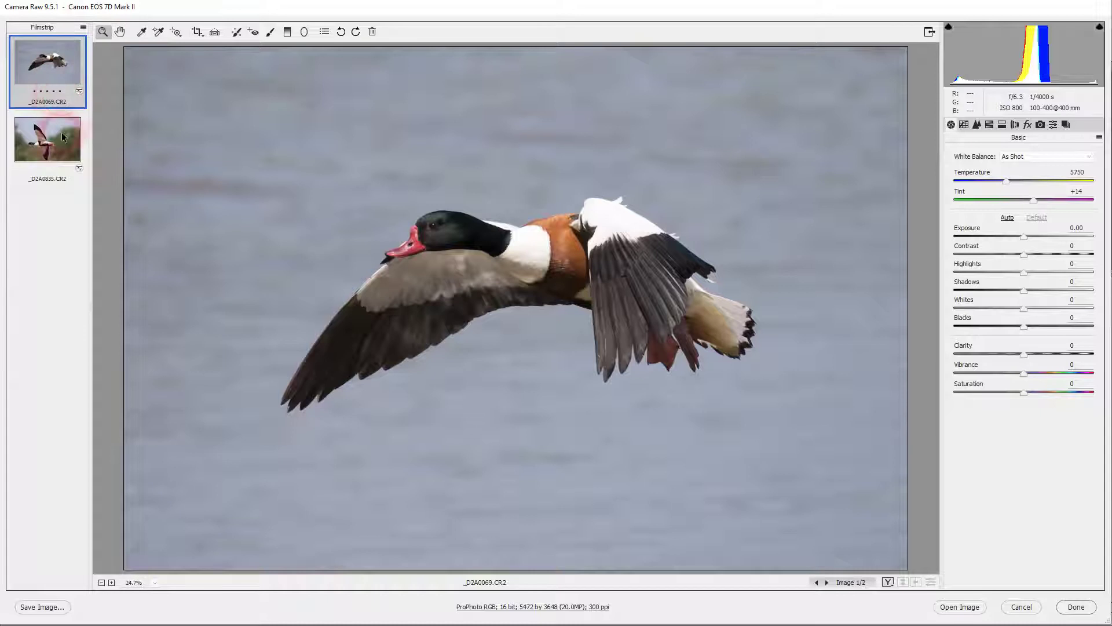
left_click(49, 159, "shift")
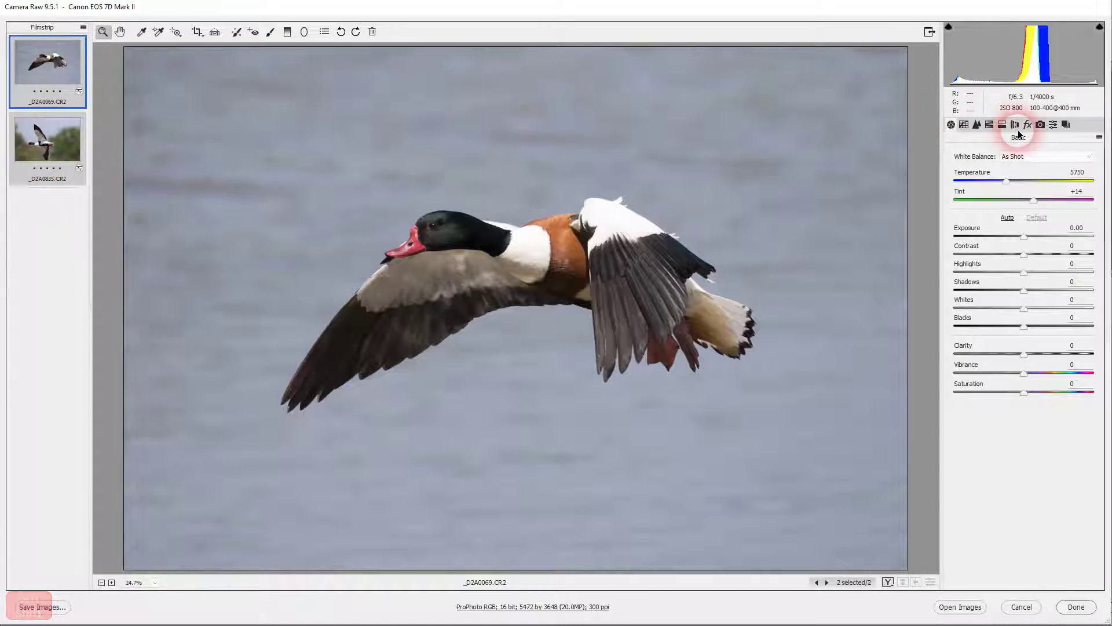
left_click(1054, 124)
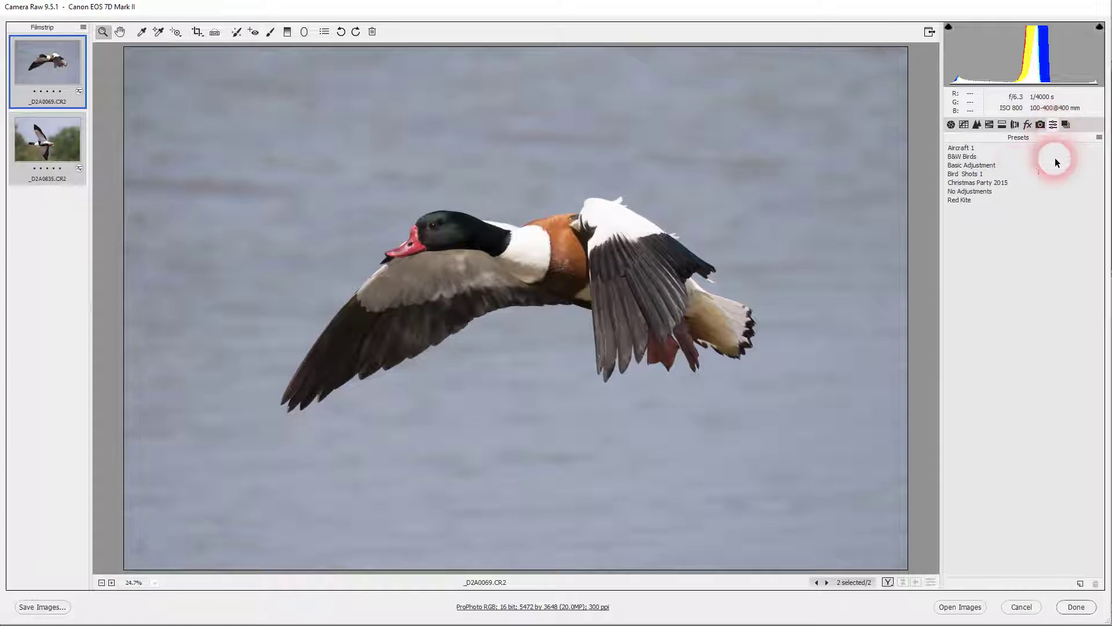
left_click(969, 157)
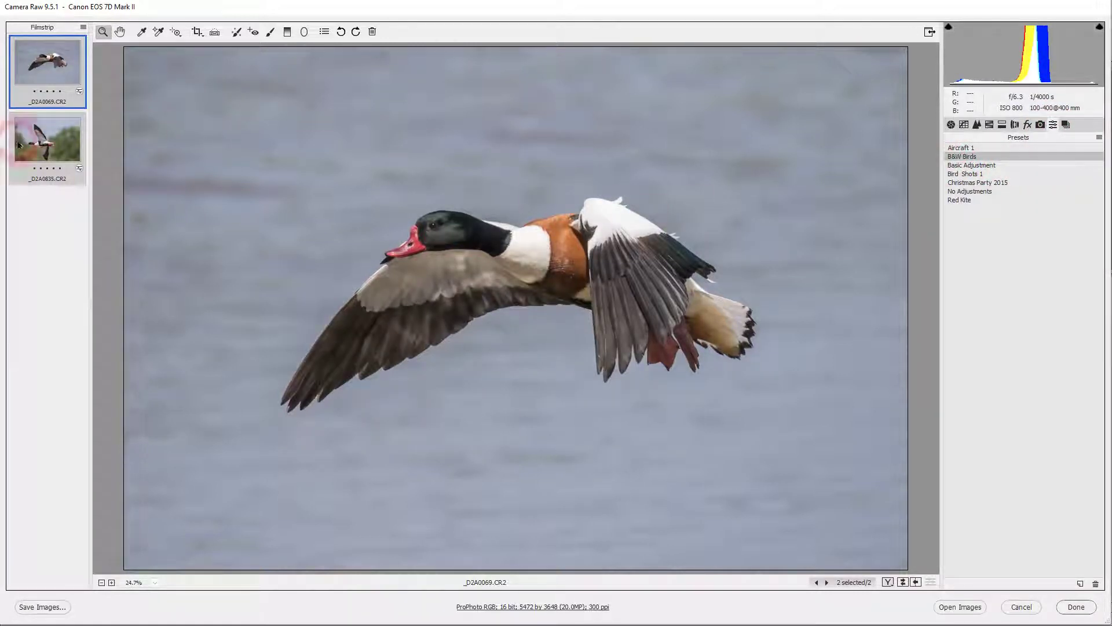
- Review the Basic and Detail settings of _D2A0835.CR2, and discard all changes to both opened photos
left_click(45, 131)
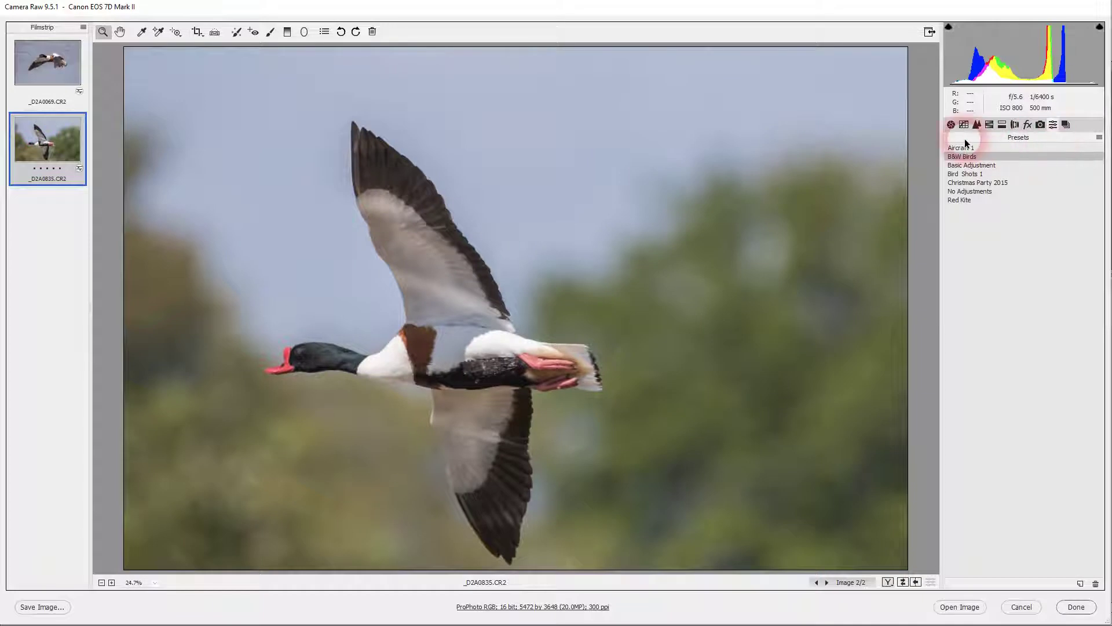
left_click(951, 124)
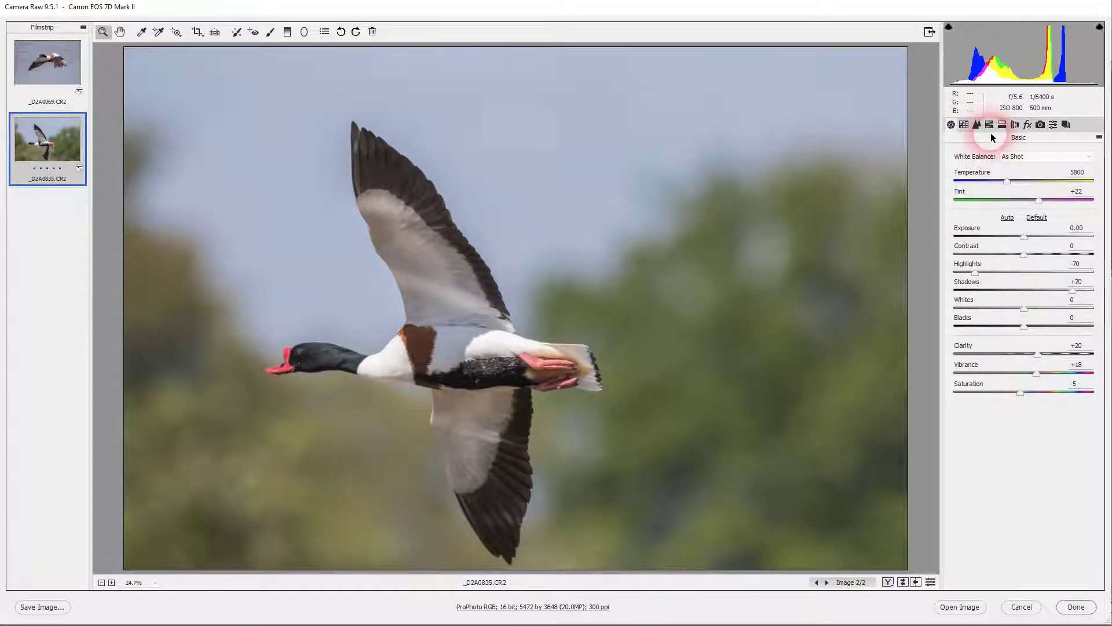
left_click(977, 124)
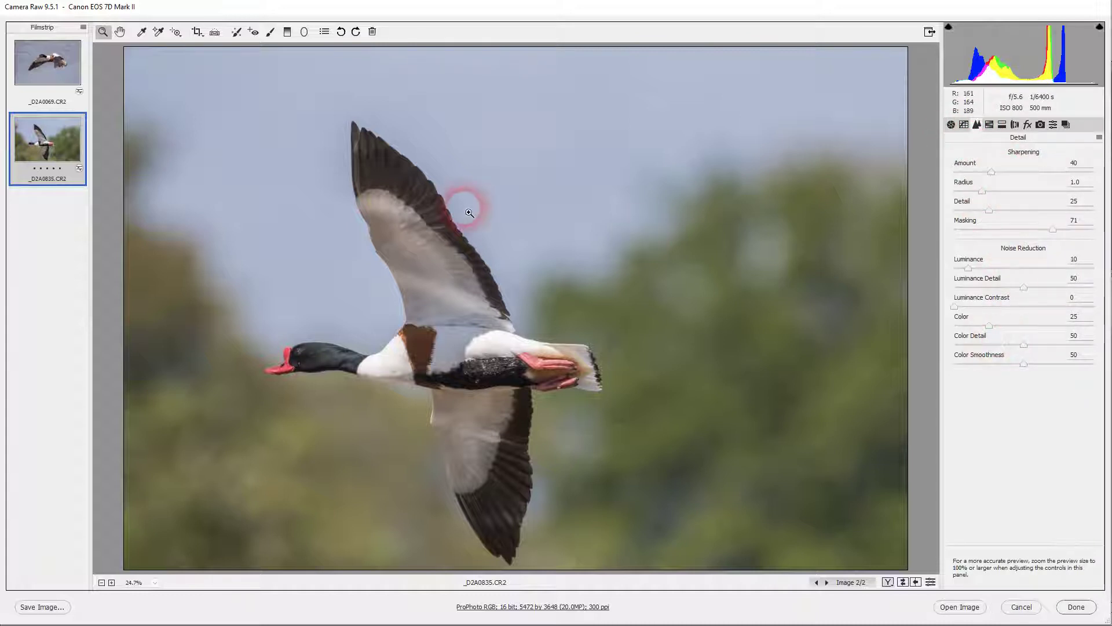
left_click(1022, 609)
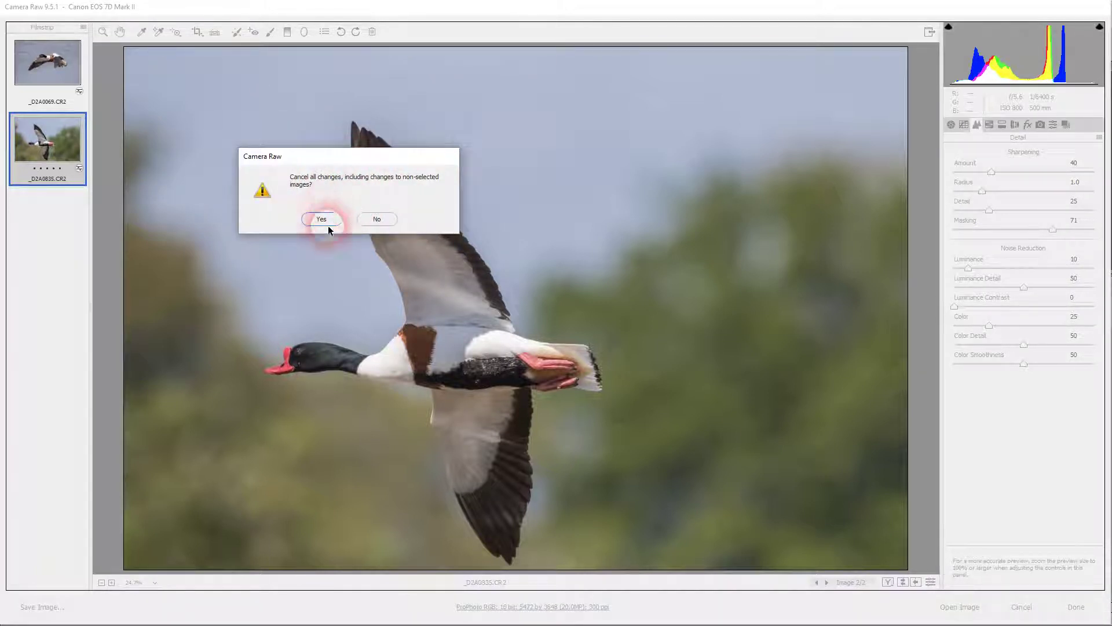
left_click(318, 219)
- Select all photos in the Preset Demo Images folder and apply the BW Birds develop preset to them without opening them
left_click(271, 110)
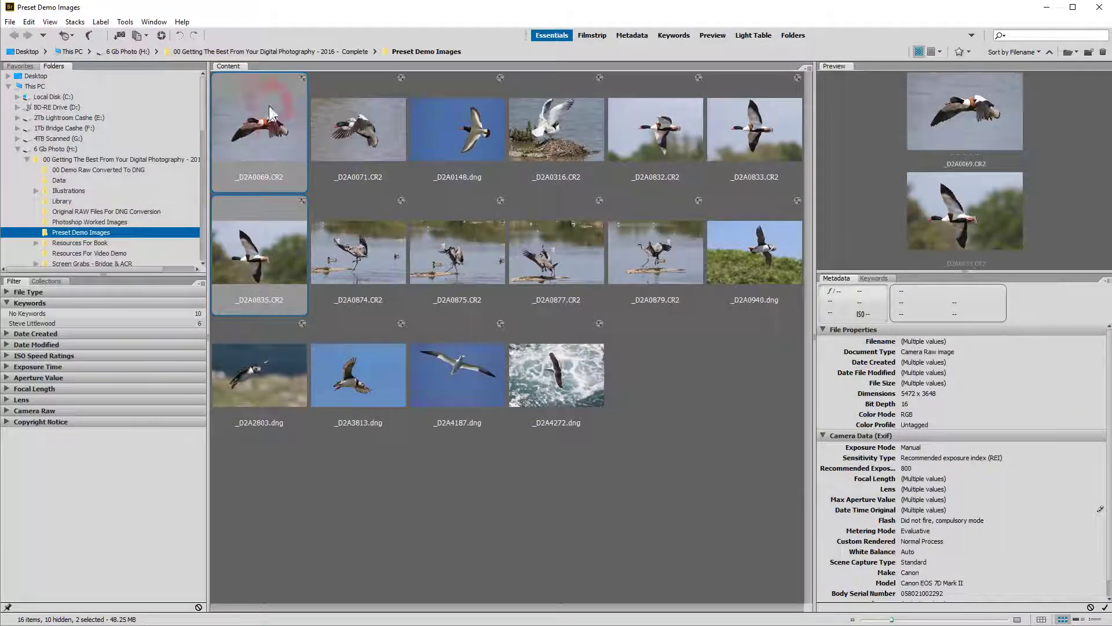
left_click(252, 137)
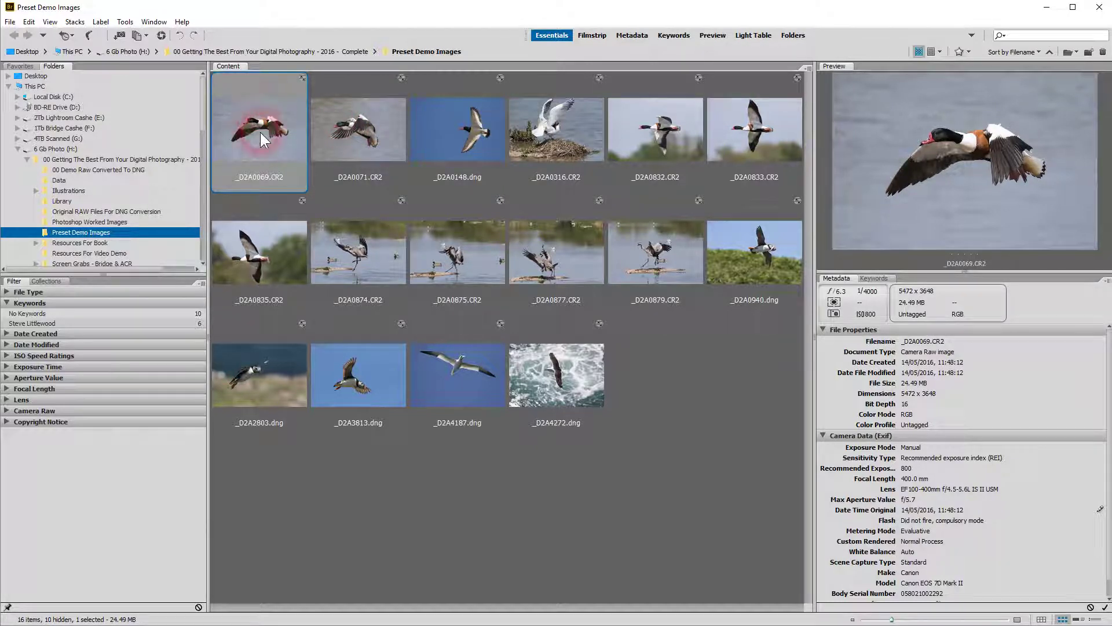
left_click(561, 371, "shift")
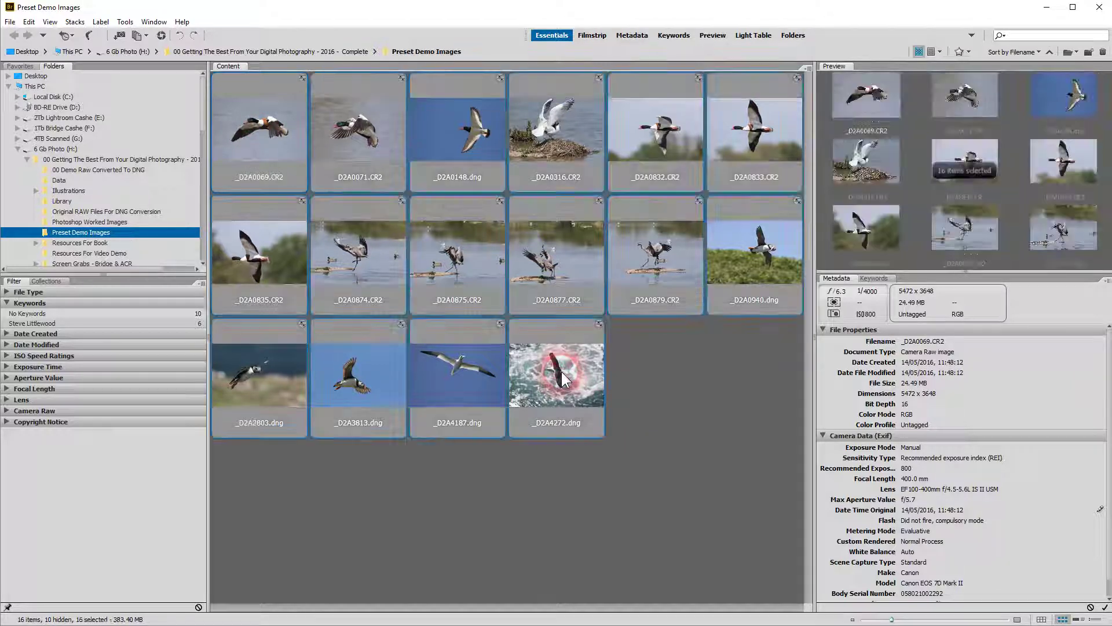
left_click(463, 283)
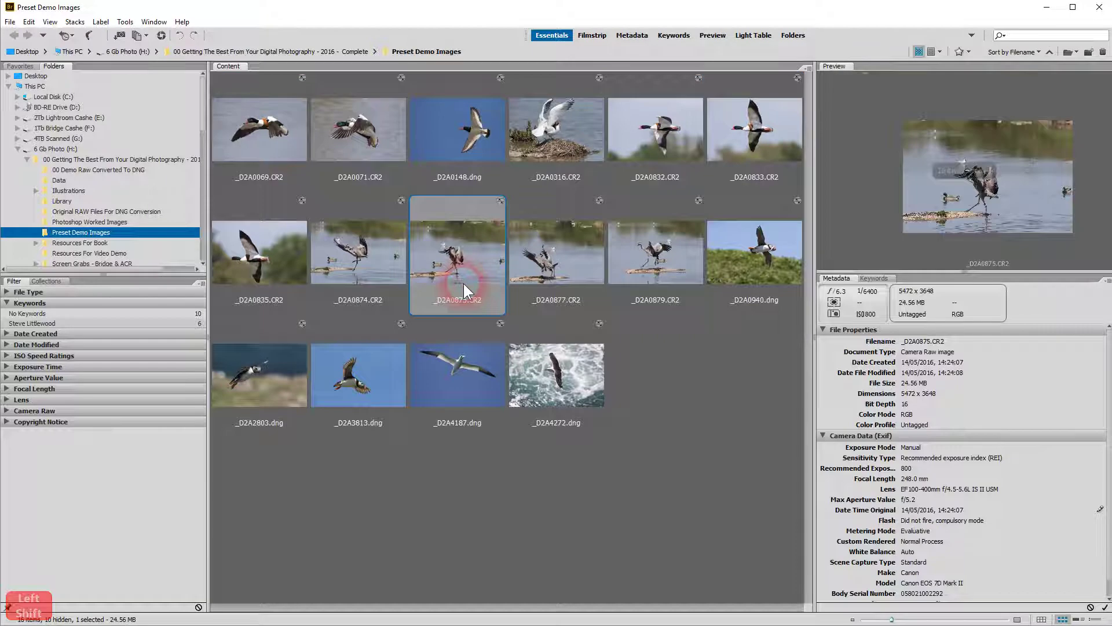
key("ctrl+a")
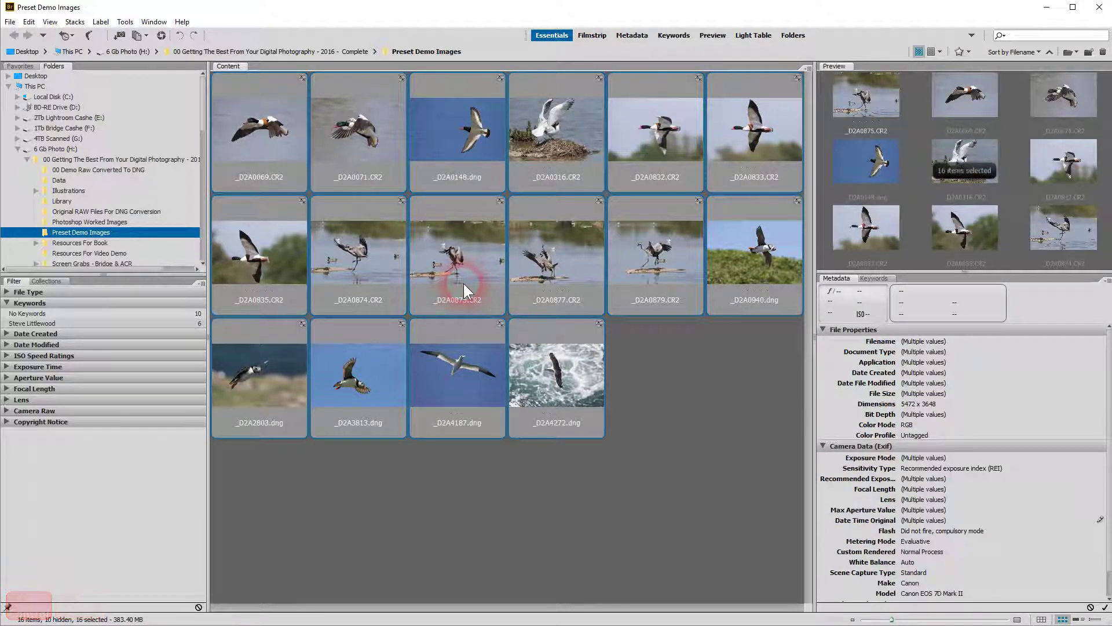
right_click(462, 242)
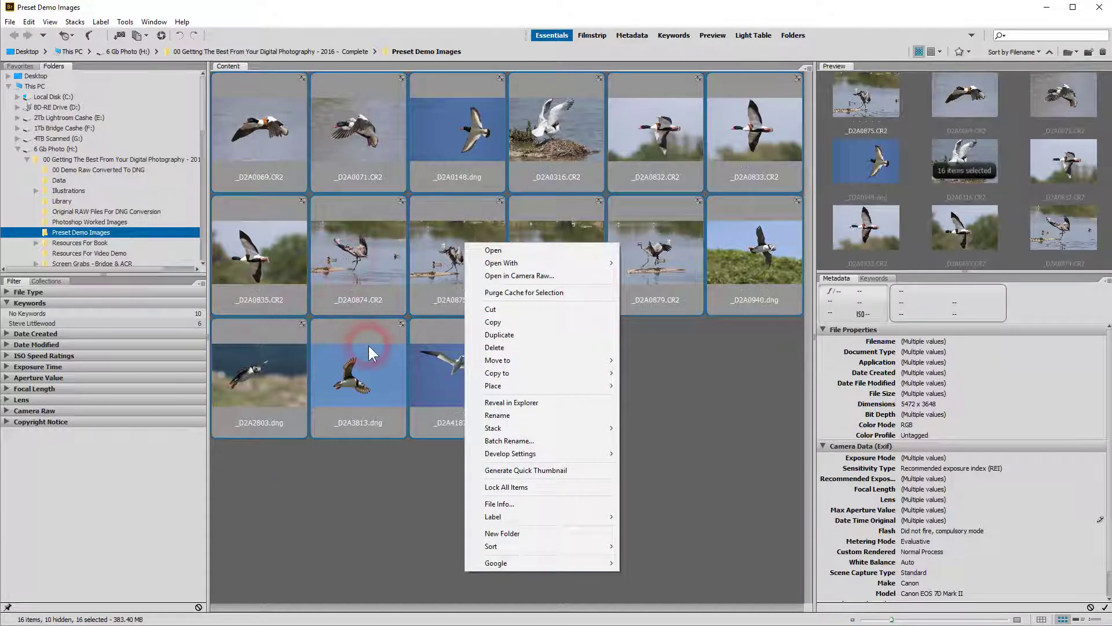
mouse_move(516, 456)
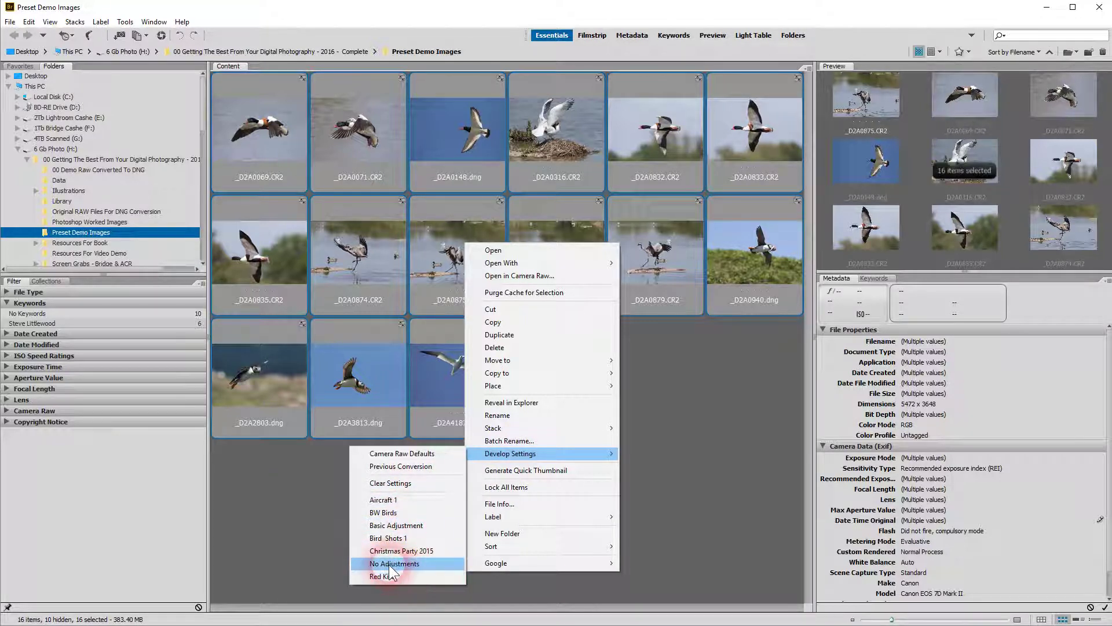
left_click(387, 514)
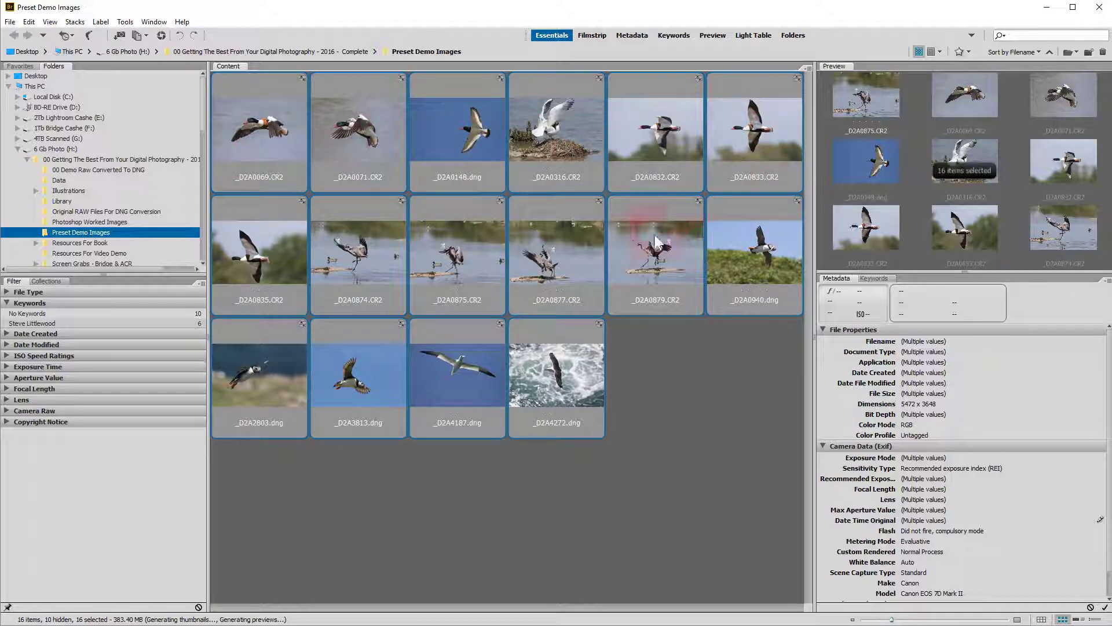
- Open _D2A0879.CR2 in Camera Raw to check its Basic and Detail settings, and close it keeping the adjustments
left_click(654, 271)
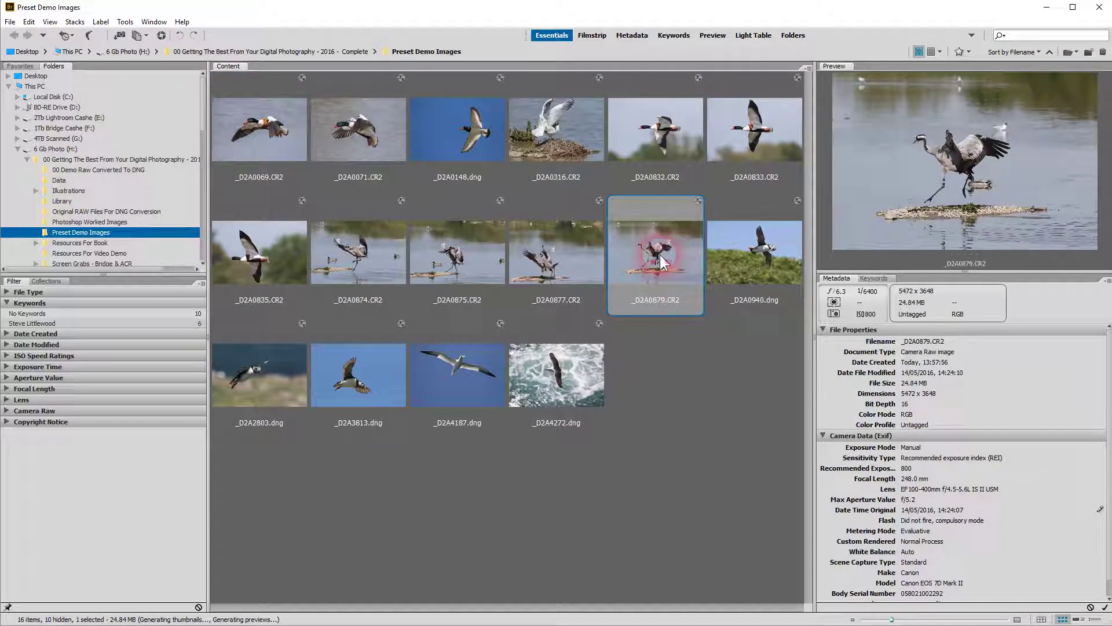
key("ctrl+r")
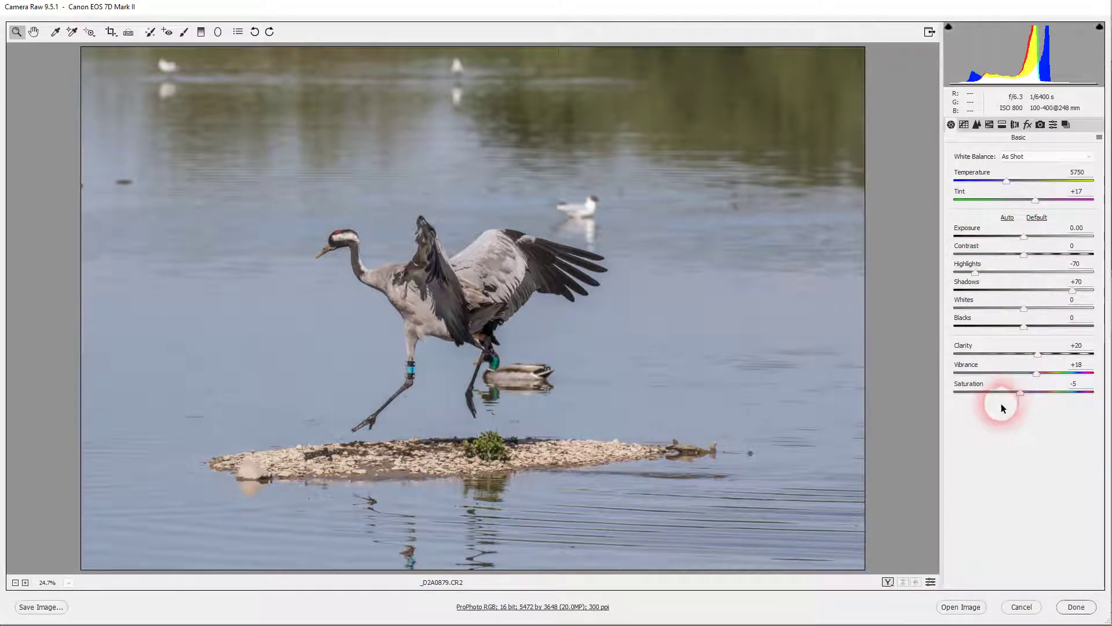
left_click(978, 124)
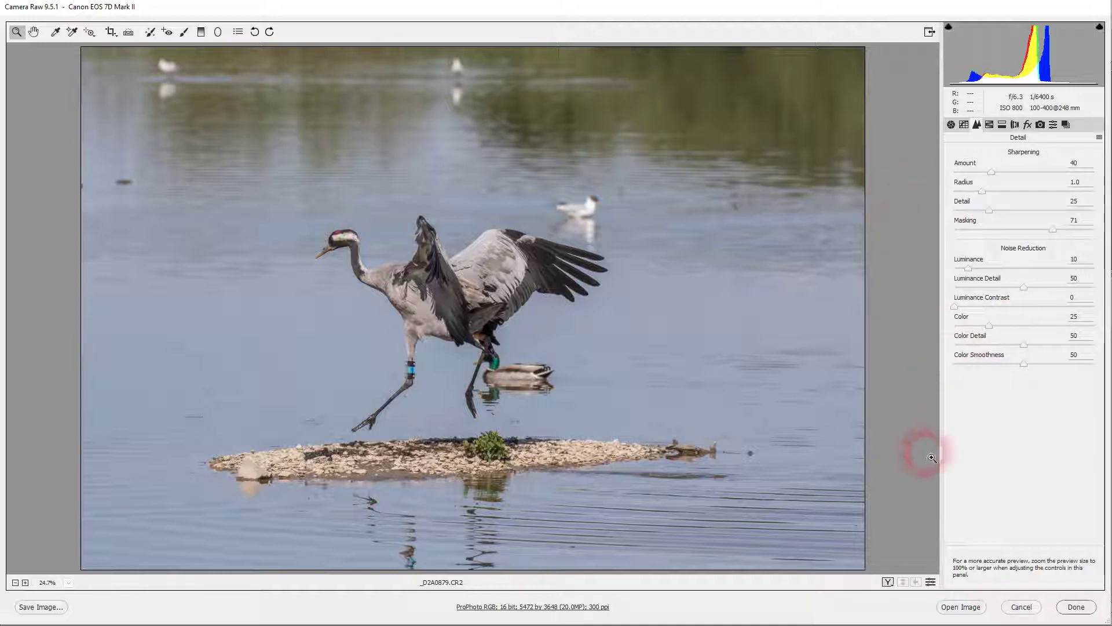
left_click(1073, 609)
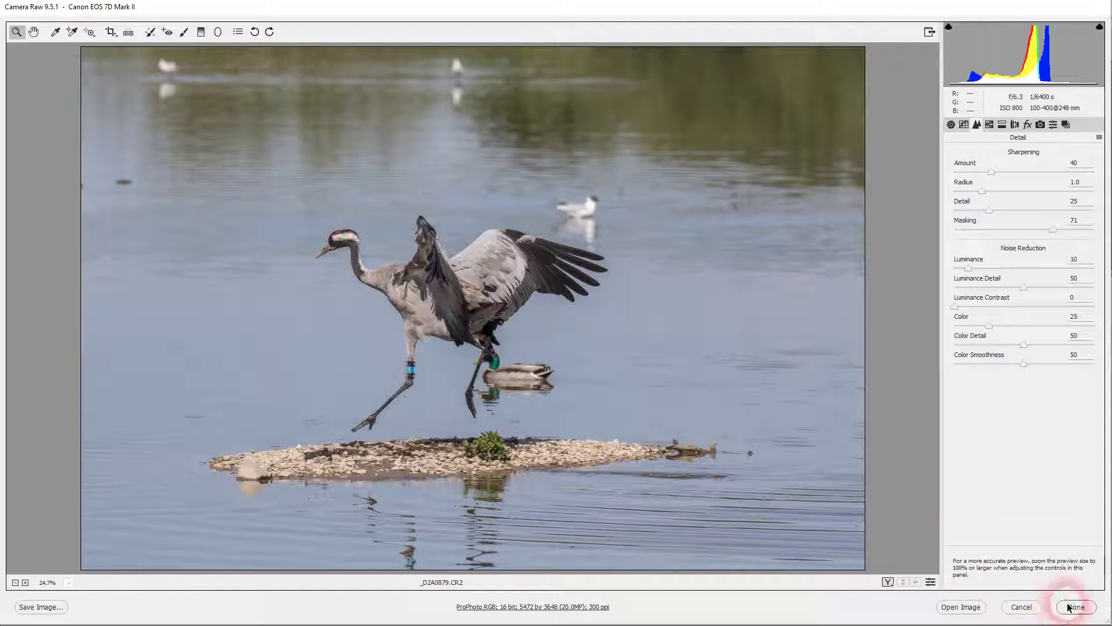